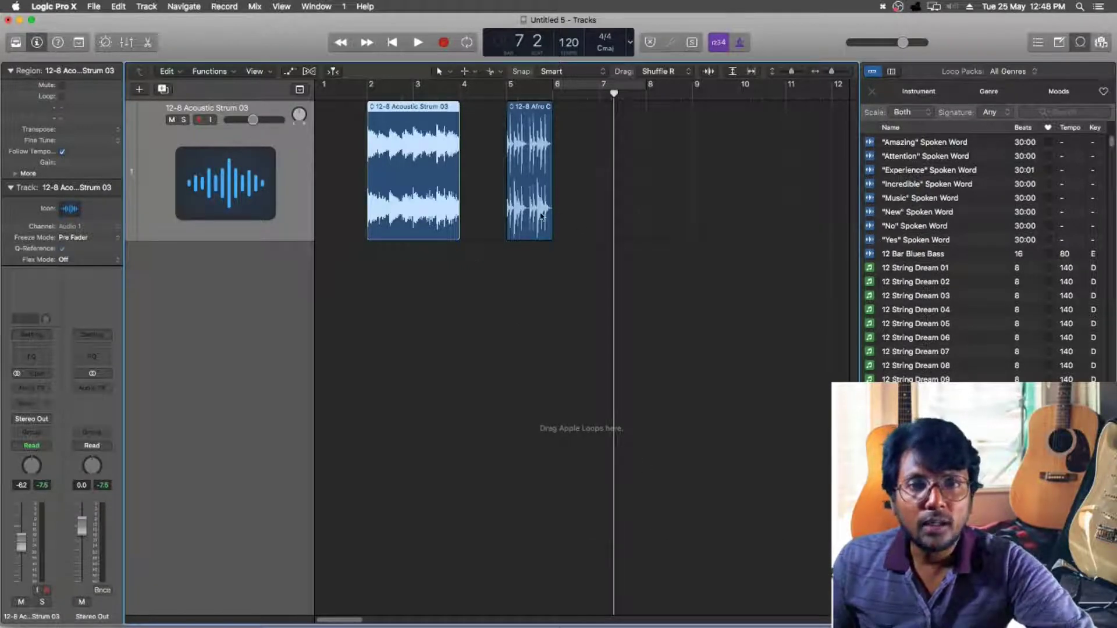
Hide and redisplay the inspector, and look over the region parameters of the 12-8 Acoustic Strum 03 region down to Gain
click(543, 218)
click(439, 221)
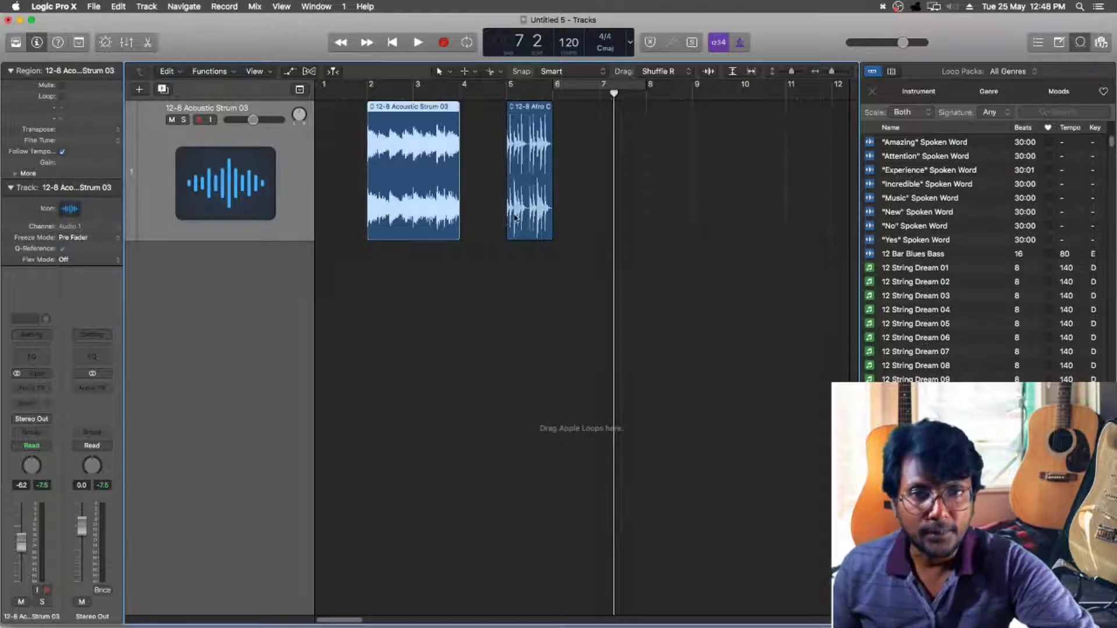
key(i)
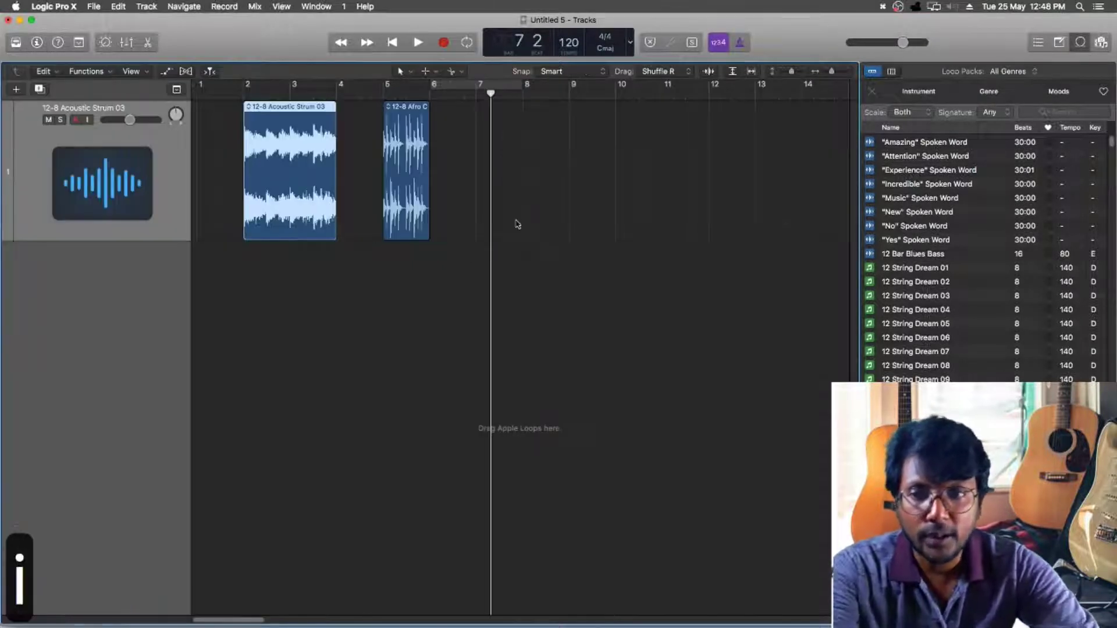
key(i)
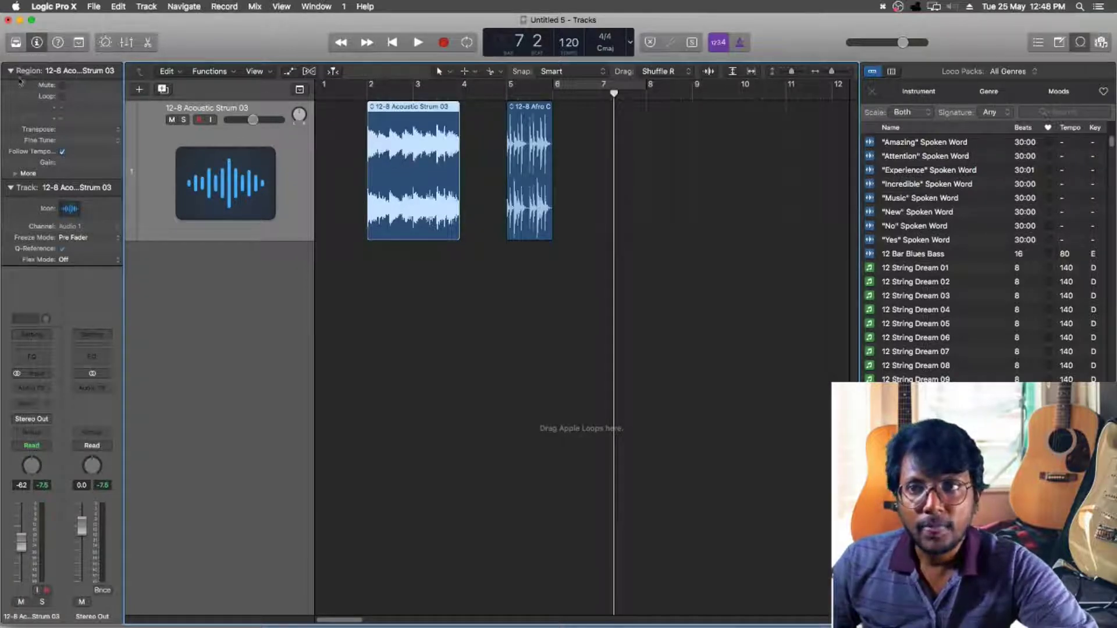
click(10, 71)
click(10, 71)
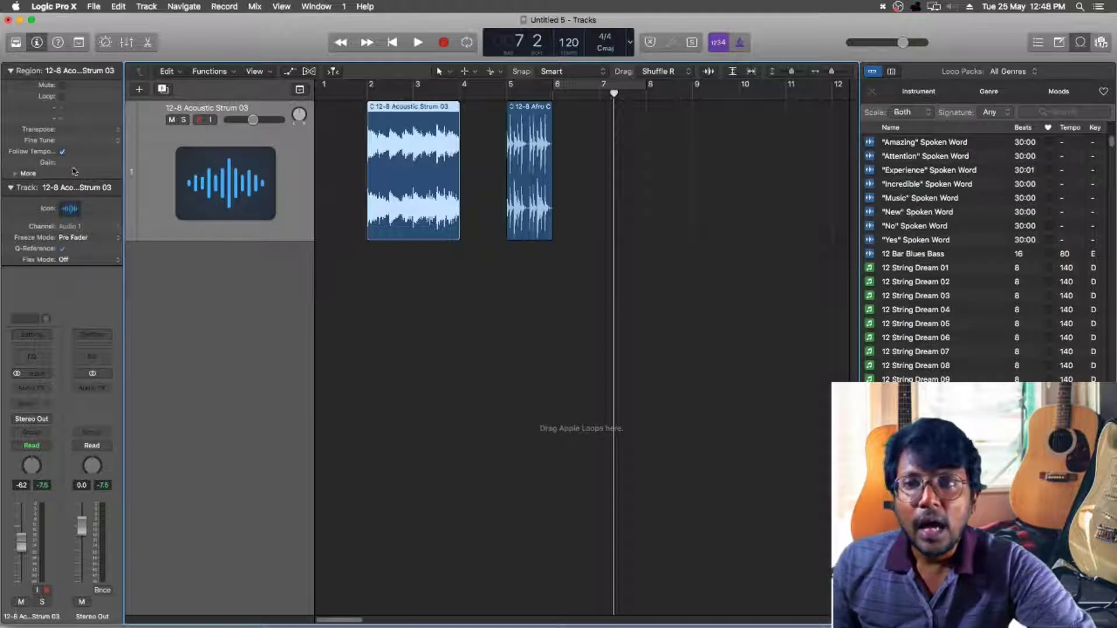
mouse_move(68, 167)
mouse_down()
mouse_move(67, 142)
mouse_move(67, 181)
mouse_move(79, 170)
mouse_up()
Set the region gain of the 12-8 Afro region to +12 dB
click(544, 190)
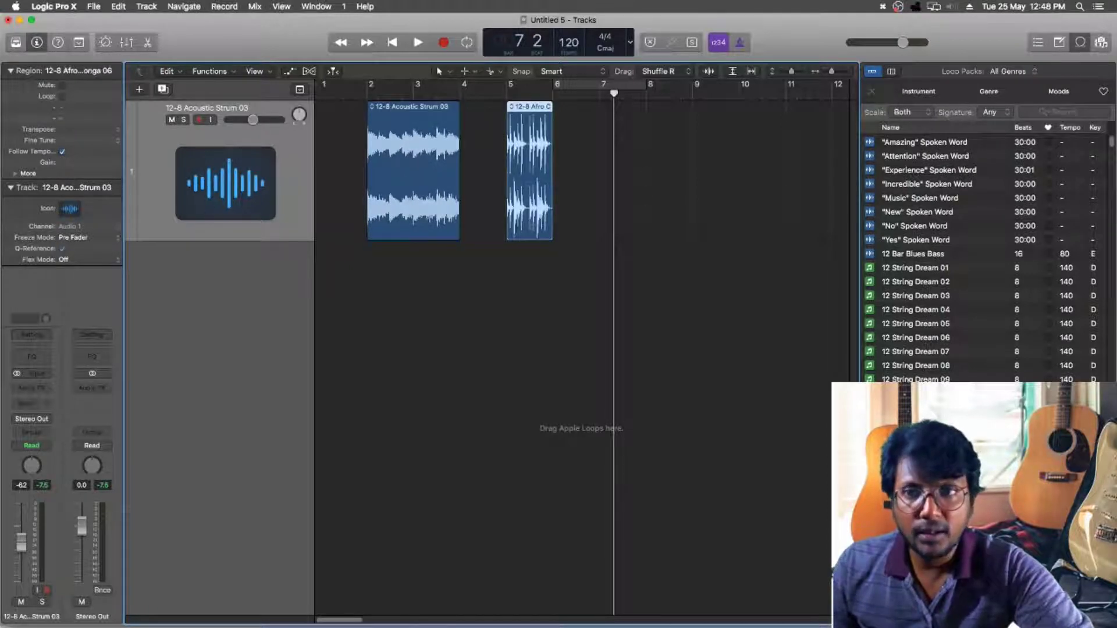
mouse_move(67, 162)
mouse_down()
mouse_move(67, 174)
mouse_move(74, 167)
mouse_up()
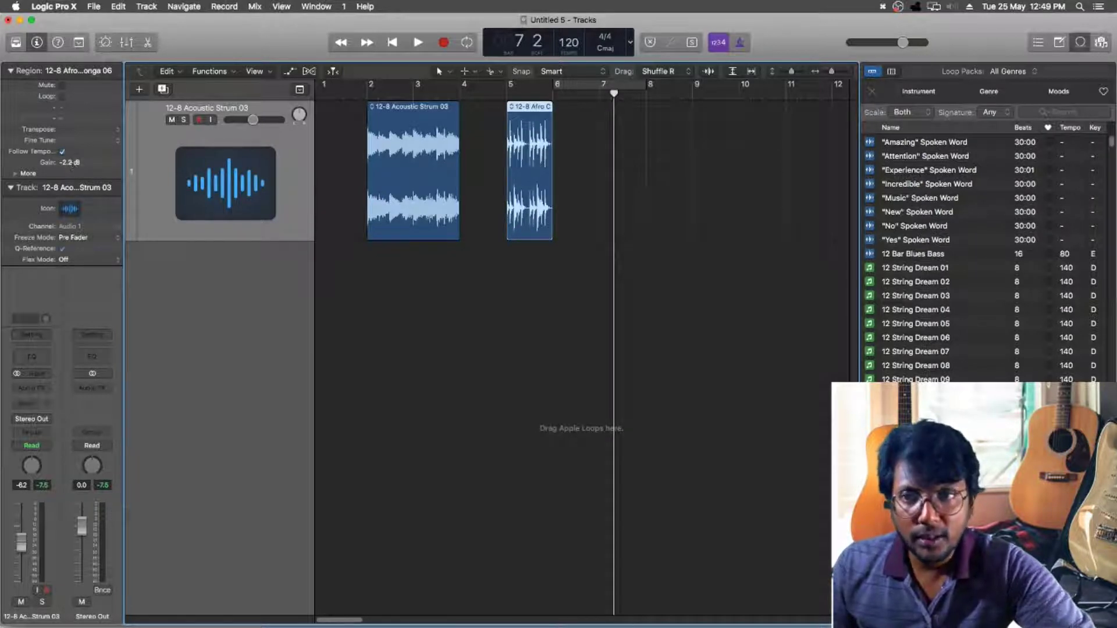
double_click(72, 164)
text(12)
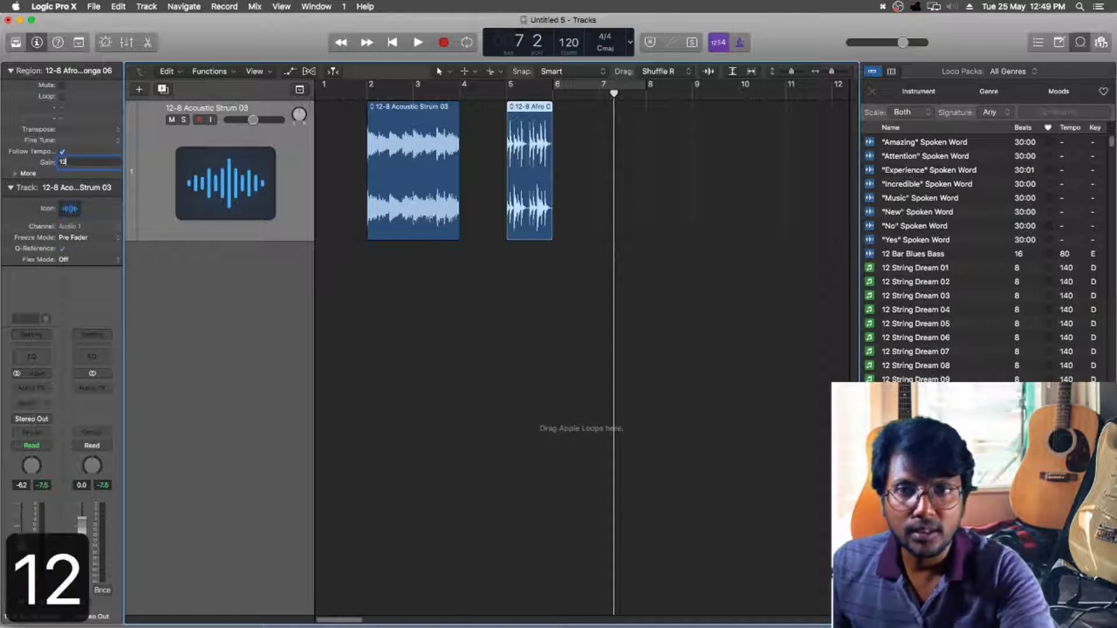
key(Return)
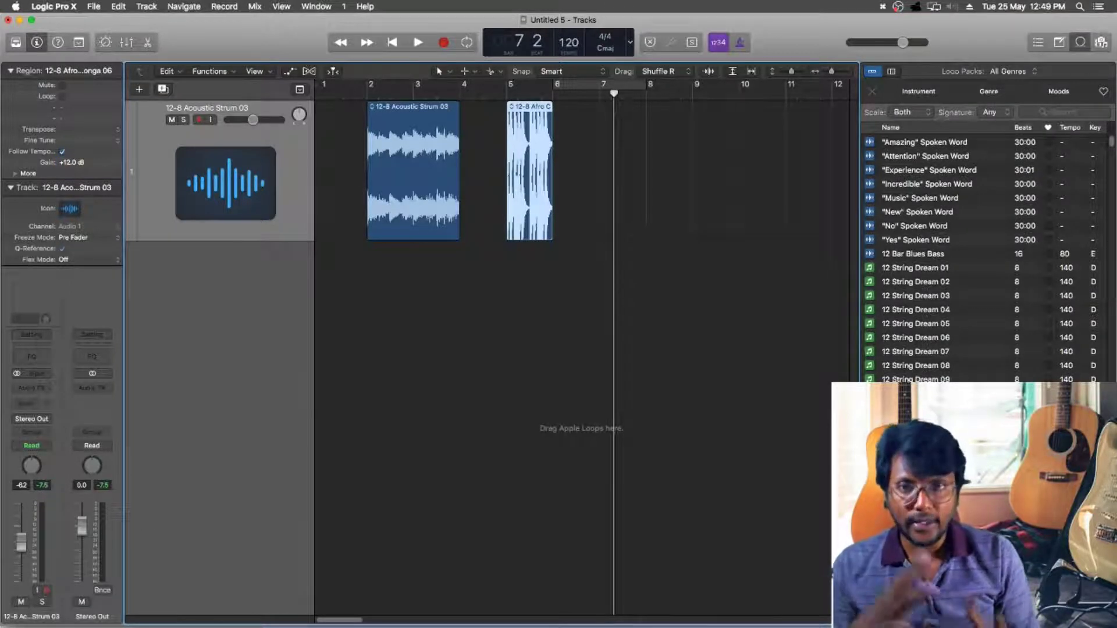
Set the 12-8 Afro region's gain to -12 dB
double_click(75, 164)
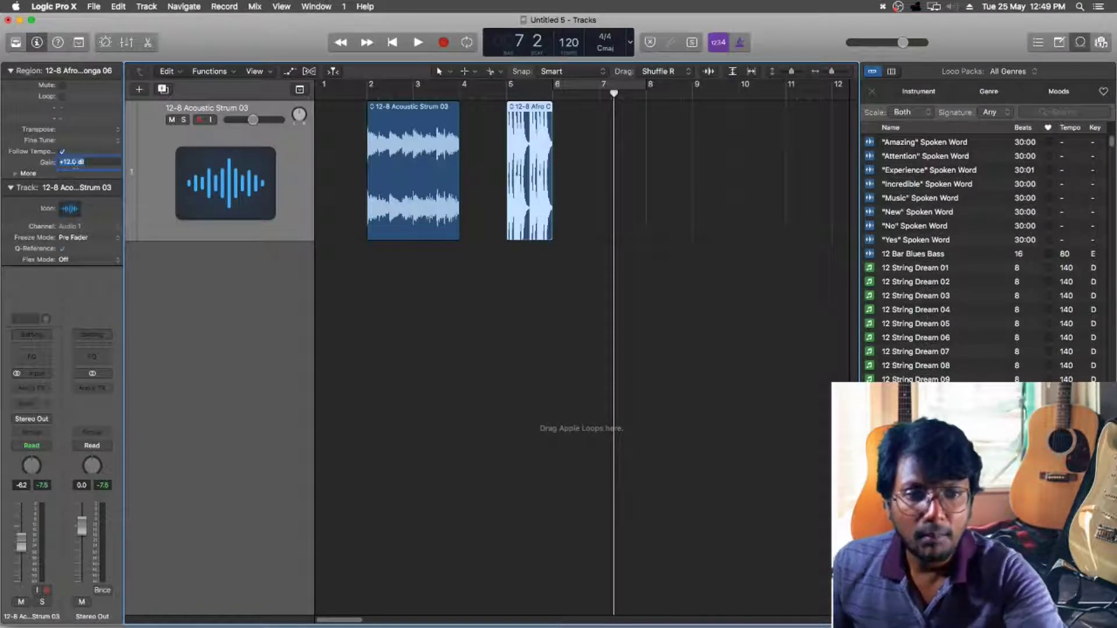
key(BackSpace)
text(-12)
key(Return)
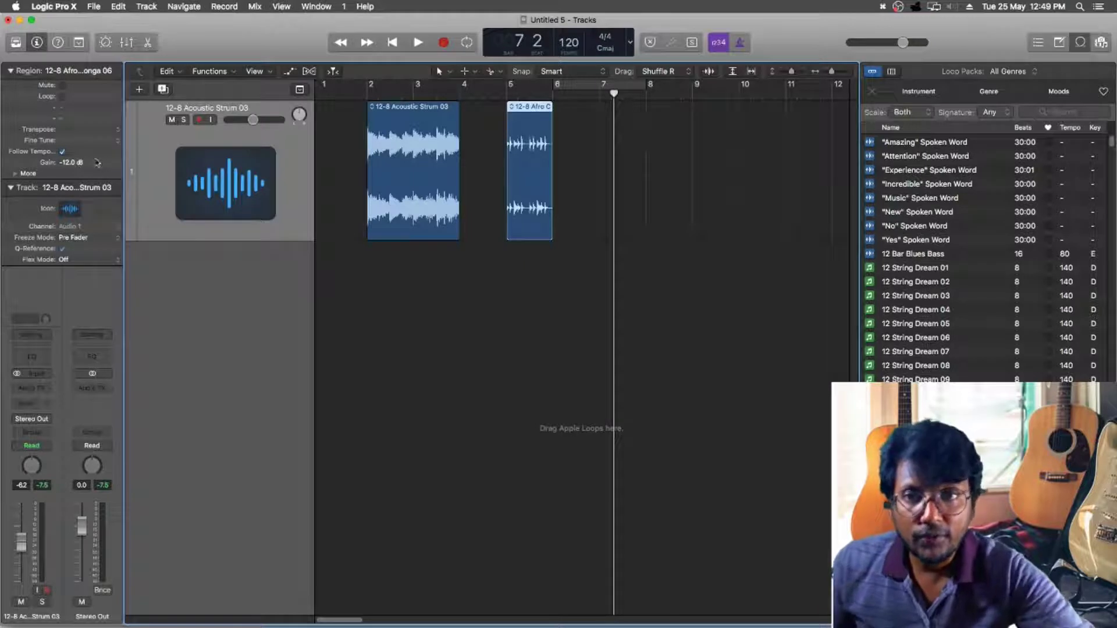
Lower the volume of the 12-8 Acoustic Strum 03 track to -22.0 dB, affecting both regions
drag(253, 120, 239, 119)
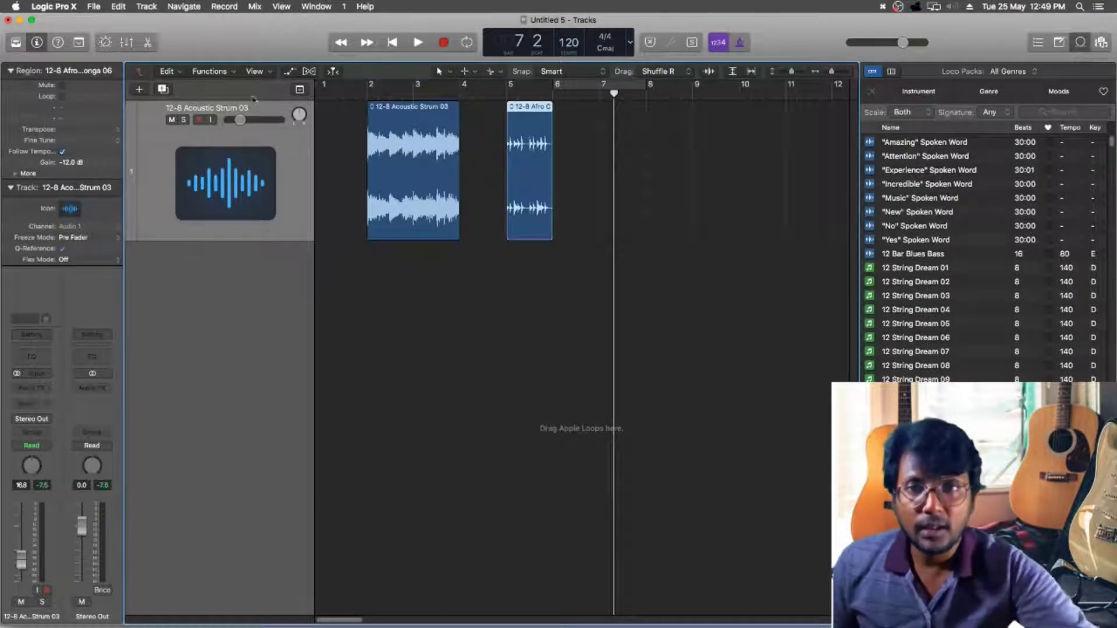
click(370, 173)
click(532, 187)
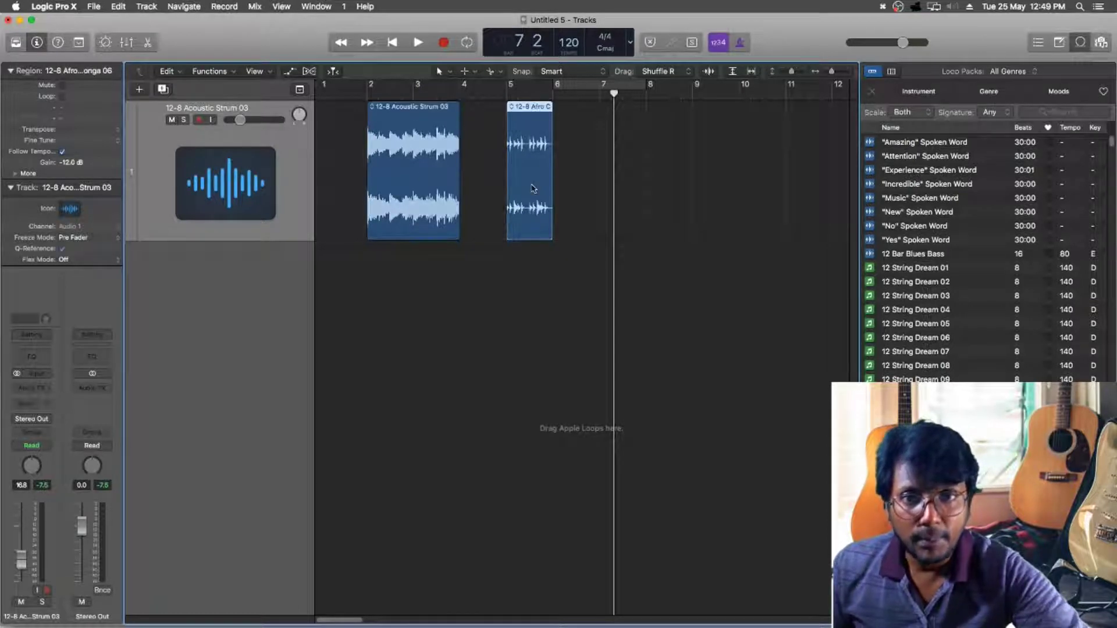
drag(240, 120, 237, 120)
click(347, 255)
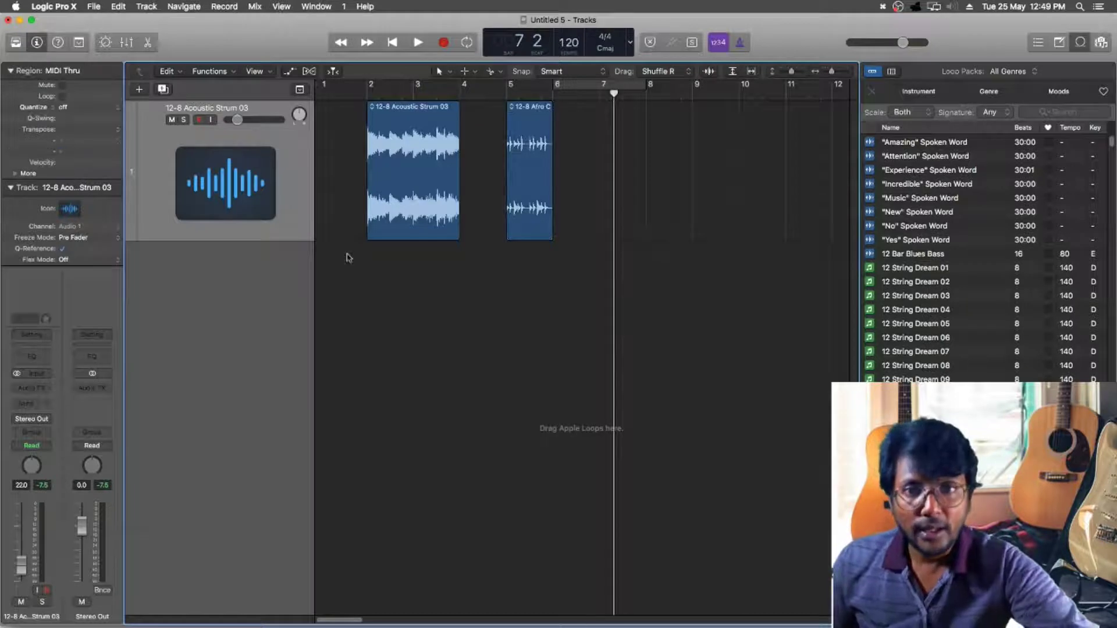
Select the 12-8 Afro region and set its gain to -6.0 dB
click(531, 191)
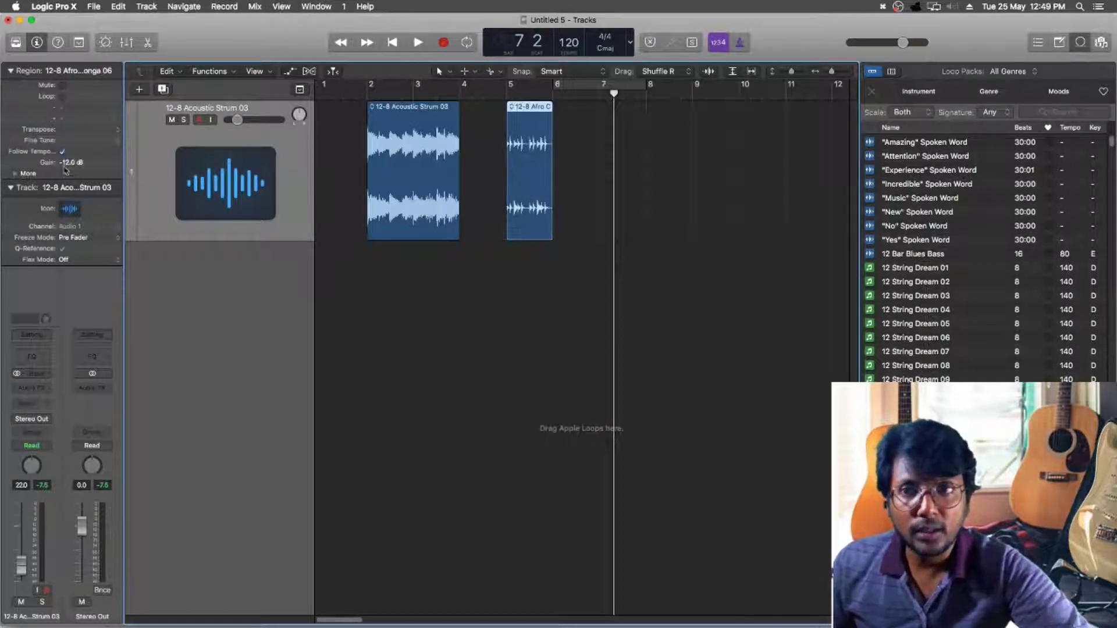
drag(70, 145, 70, 137)
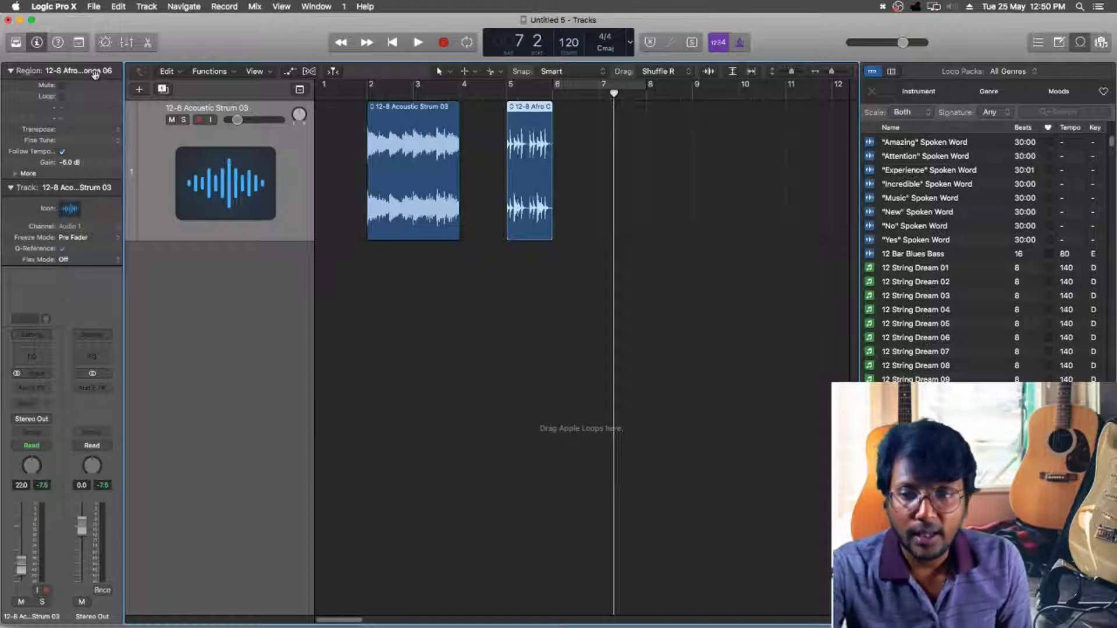
Show the track automation and look through the available automation modes and parameters for the track
key(a)
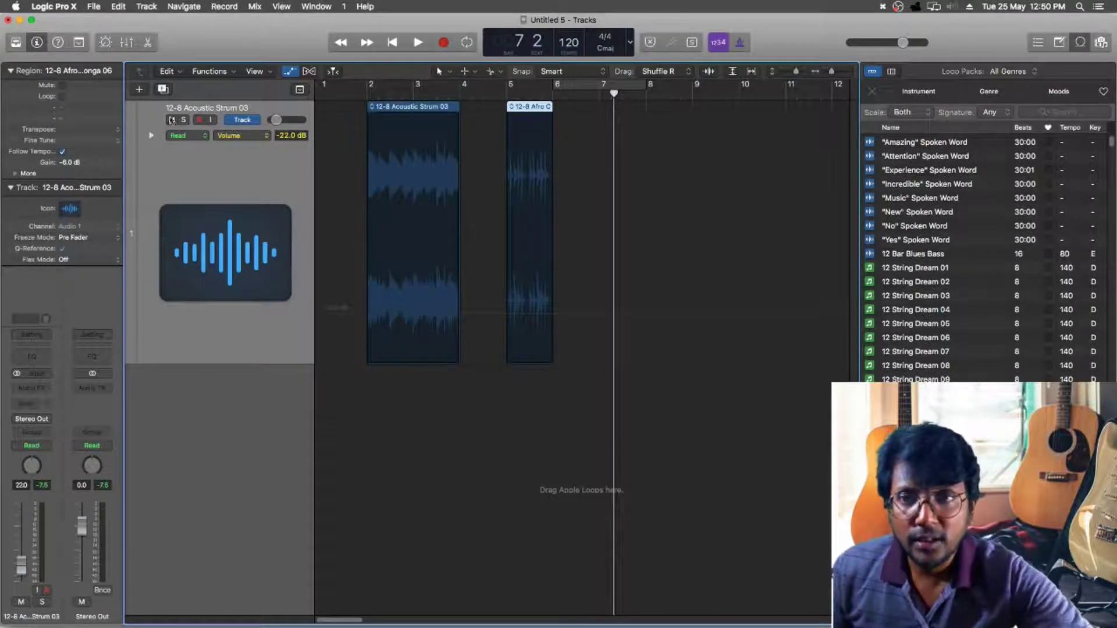
click(185, 136)
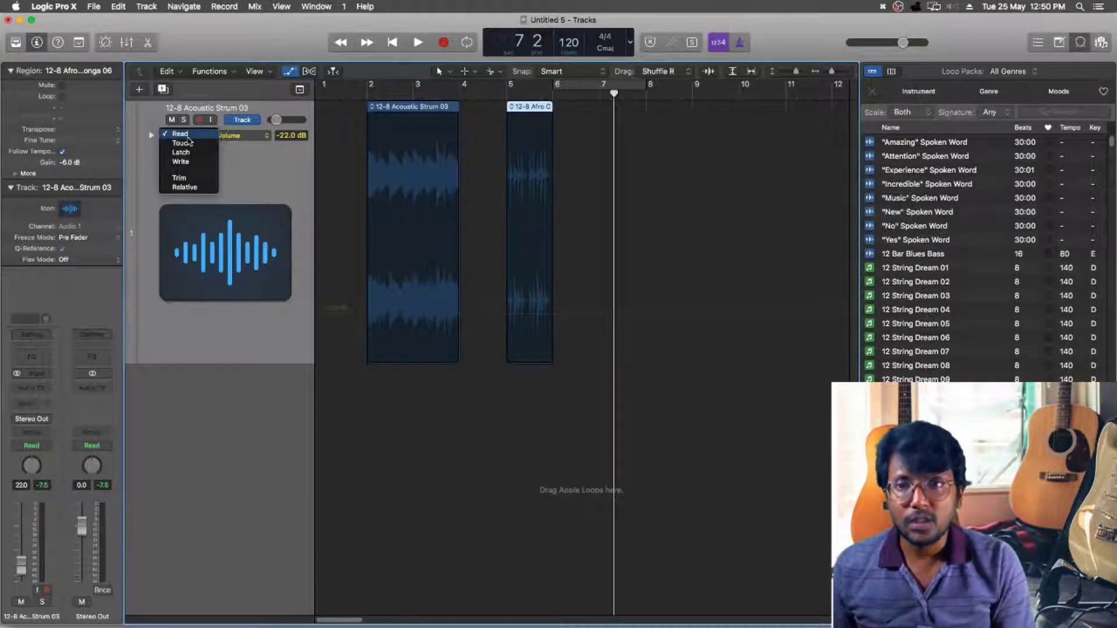
click(241, 161)
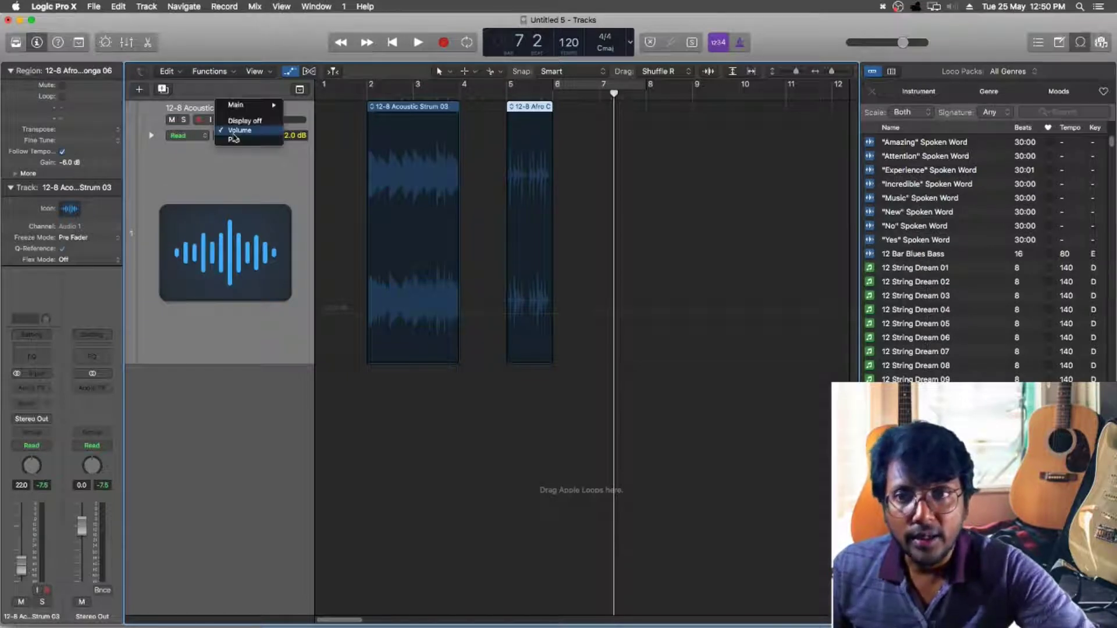
click(235, 137)
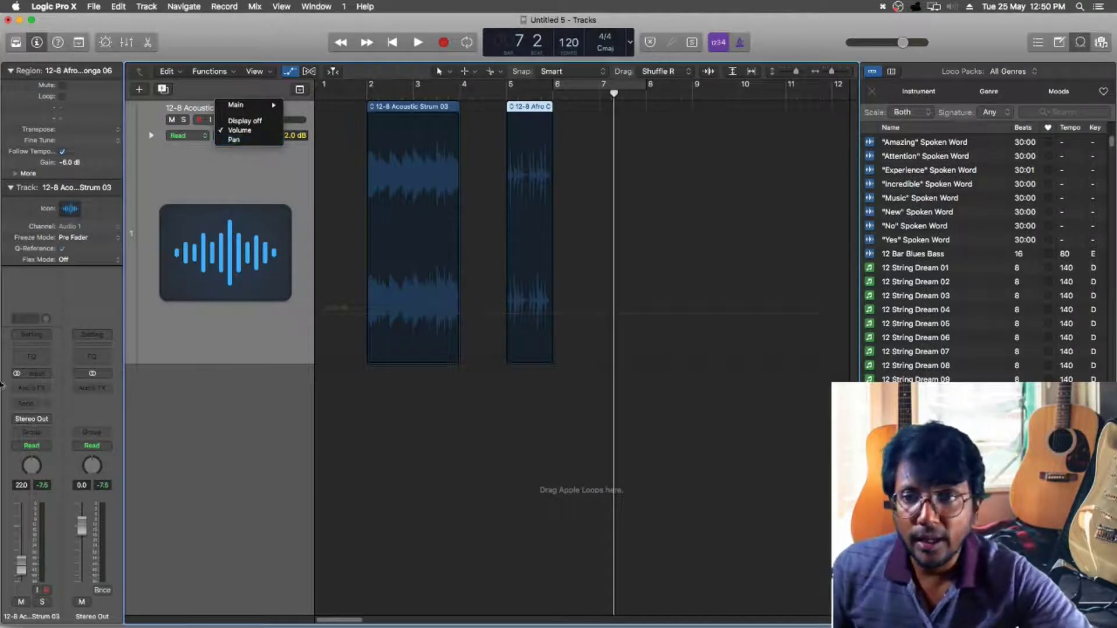
Insert a Channel EQ on the audio track and look through its parameters available for automation
click(36, 359)
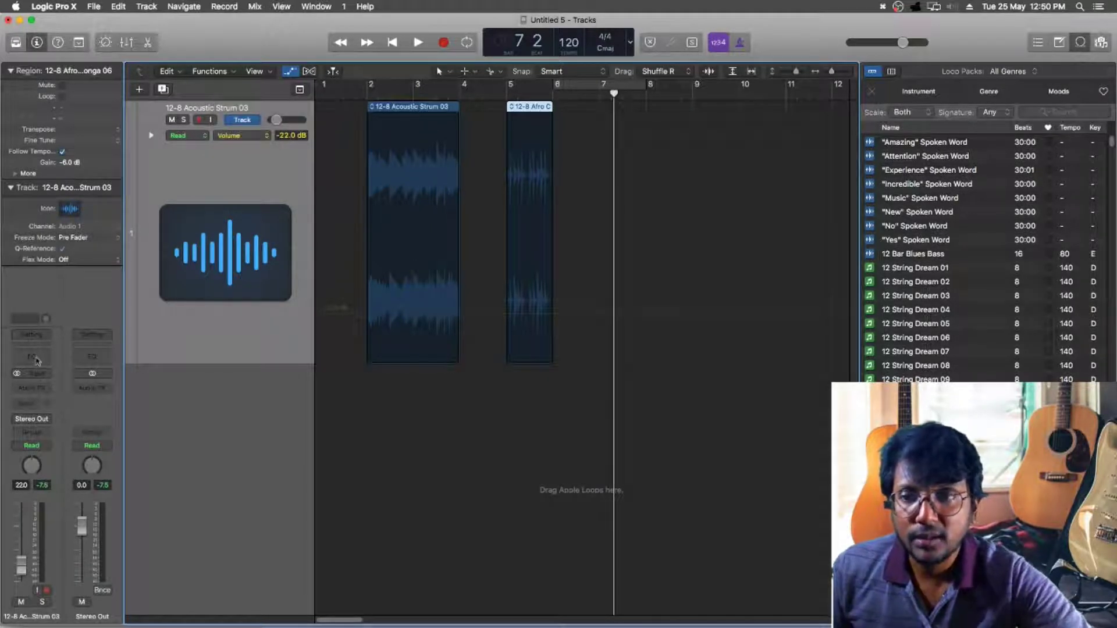
click(36, 359)
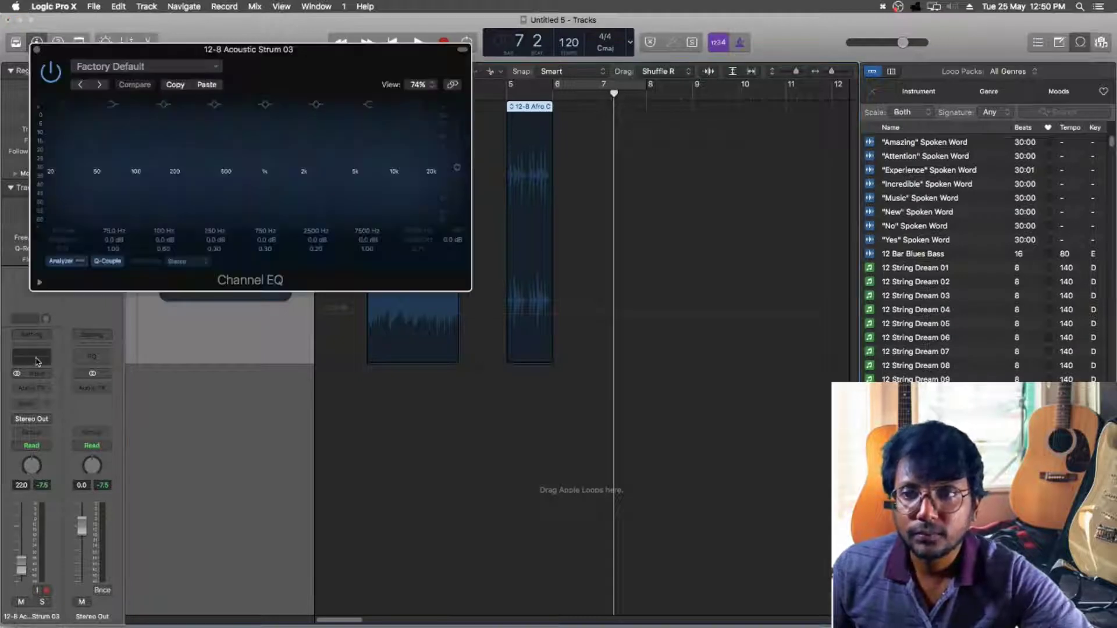
click(36, 50)
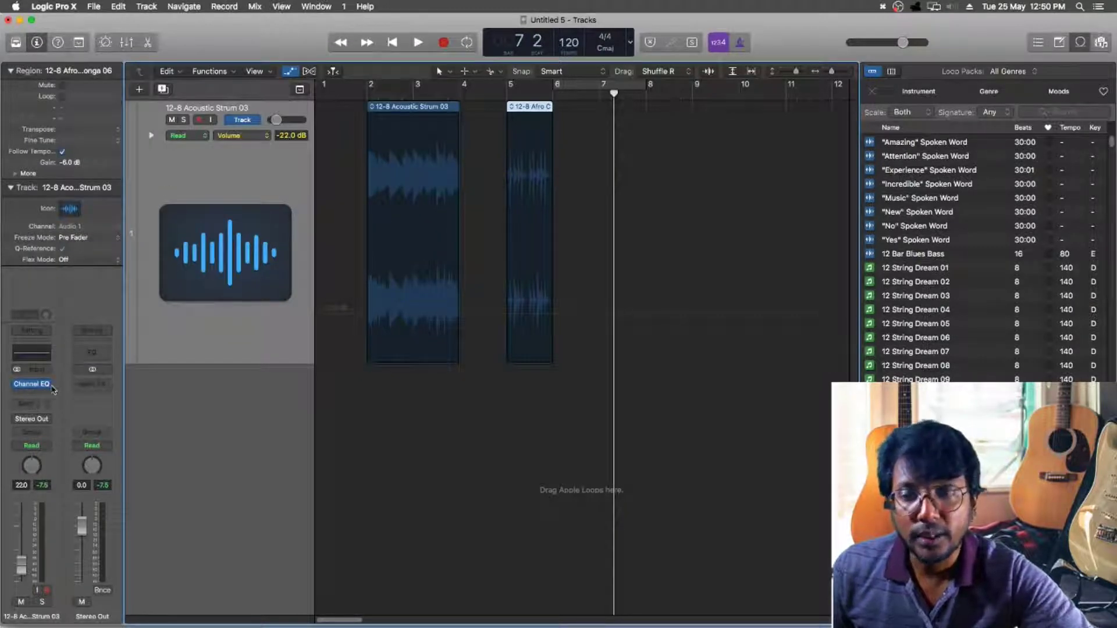
click(237, 140)
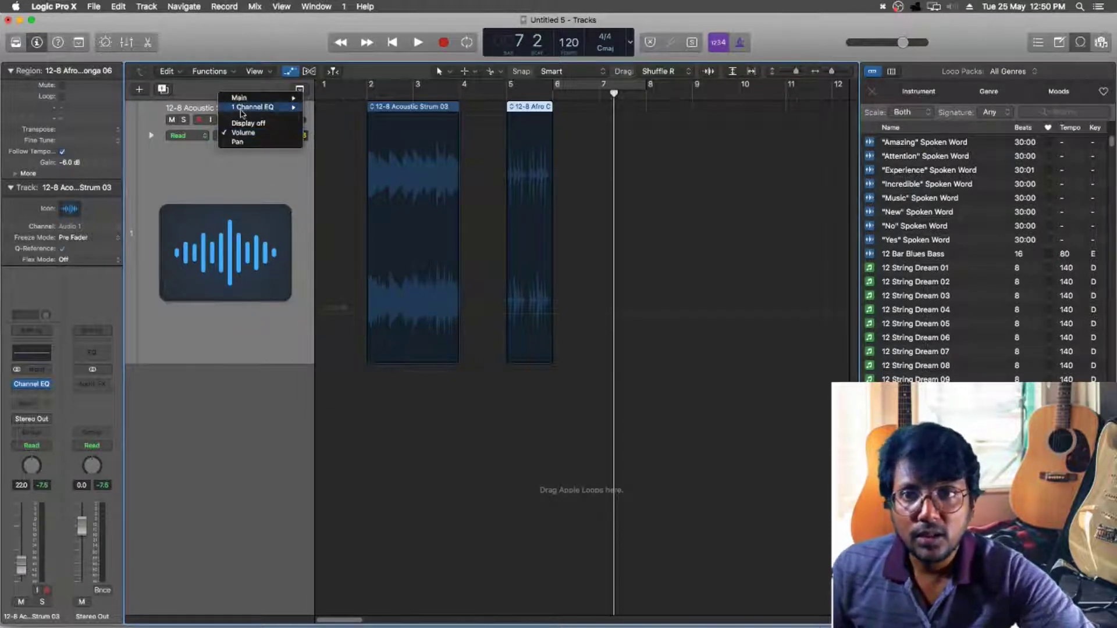
mouse_move(240, 110)
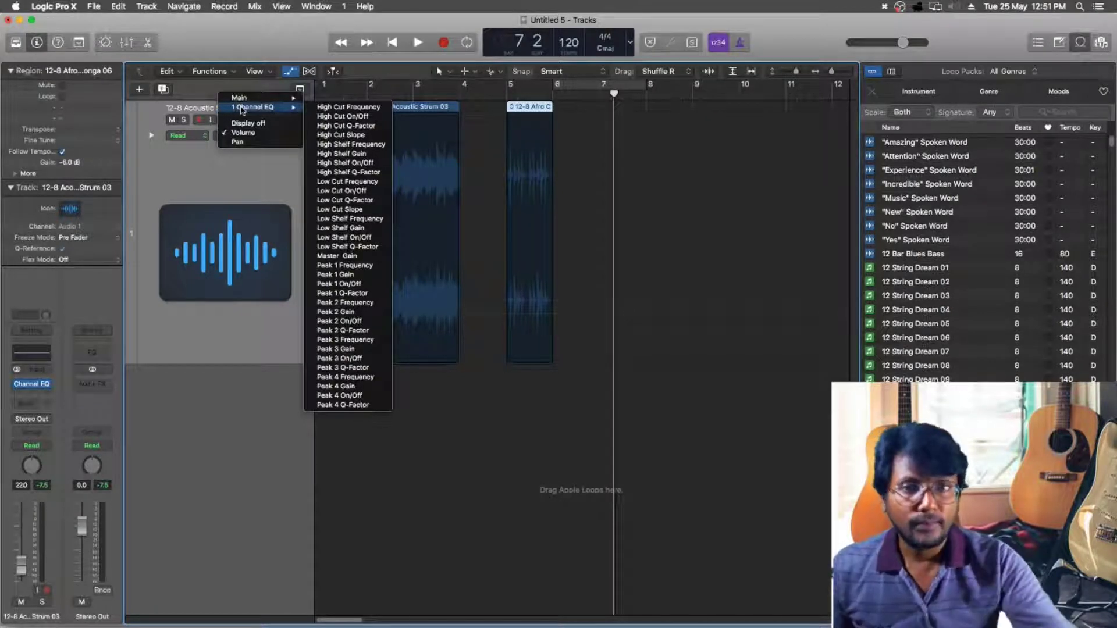
click(209, 190)
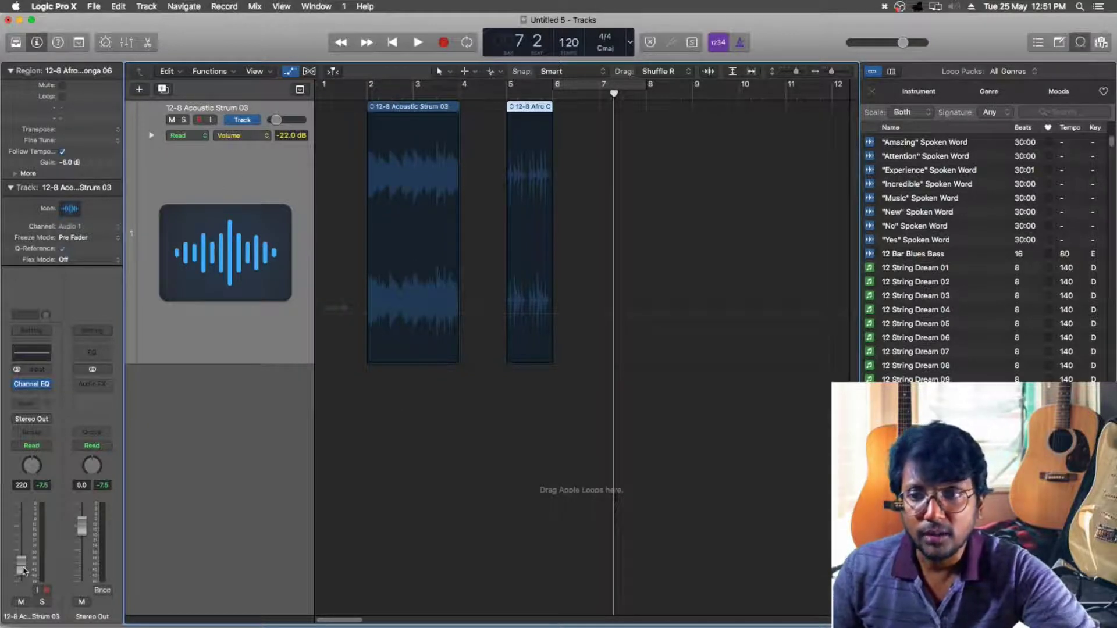
Reset the track volume to 0.0 dB and add volume automation points with the Pencil tool at bar 2, after bar 4 and at bar 7
alt+click(24, 571)
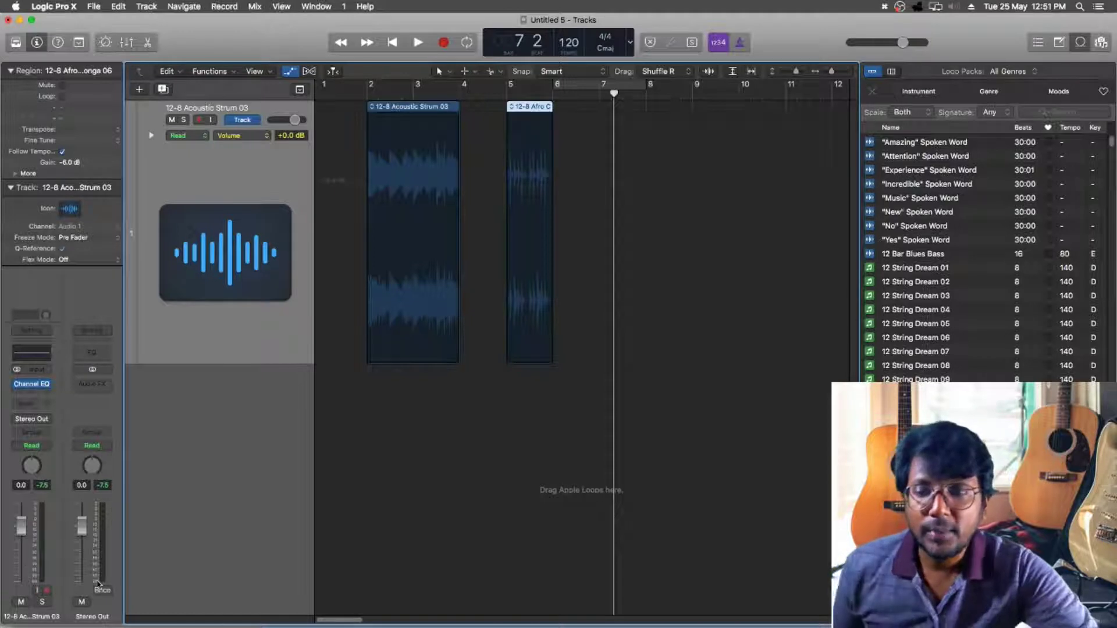
key(t)
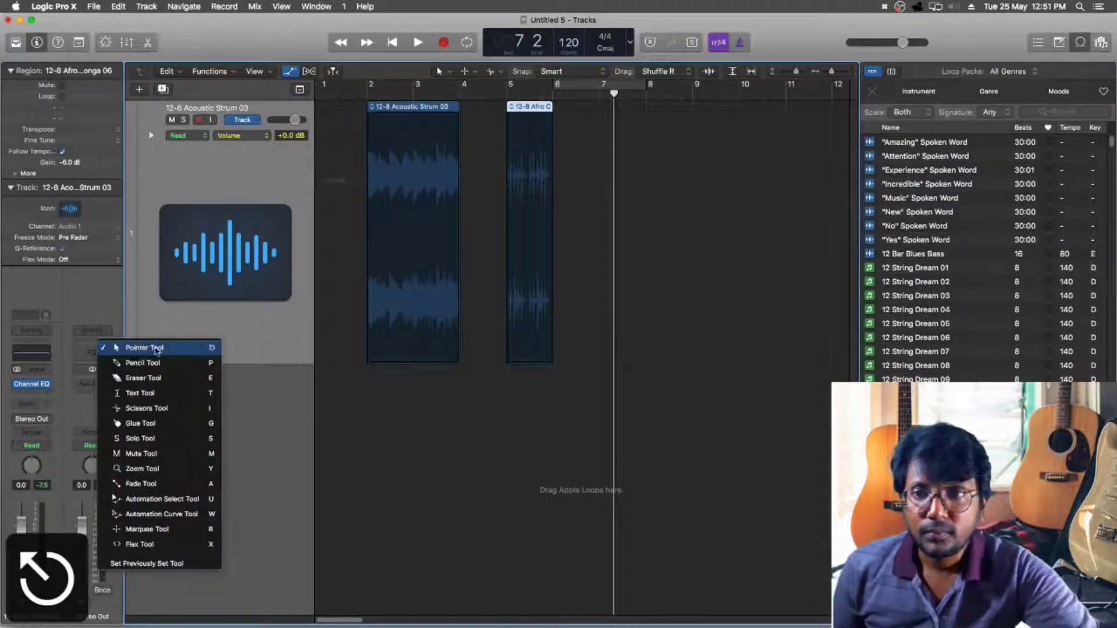
click(169, 347)
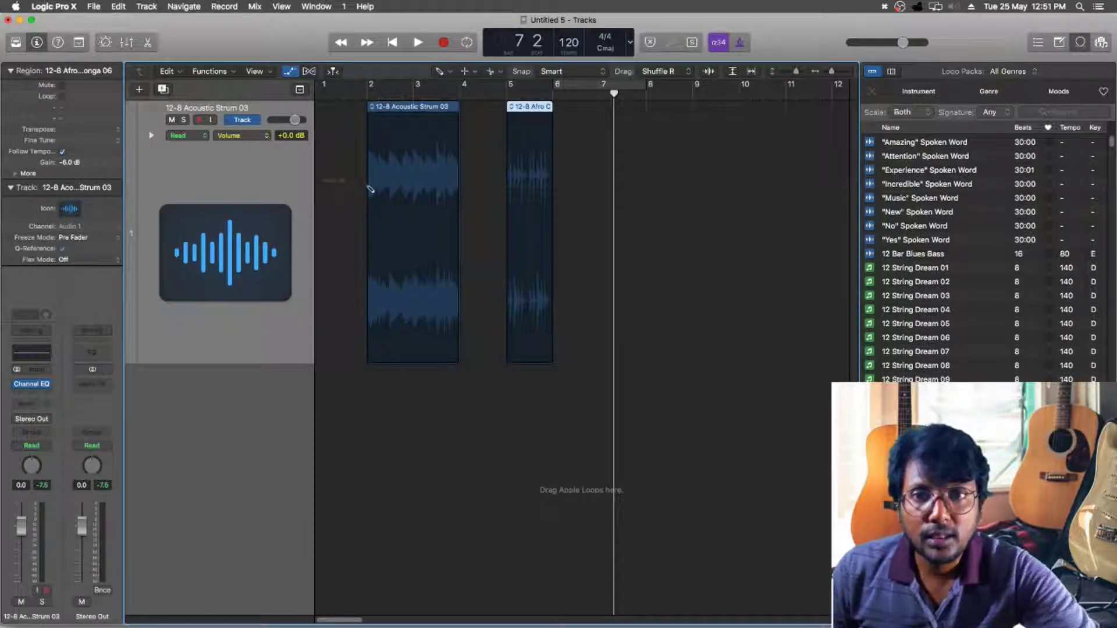
click(367, 187)
click(480, 187)
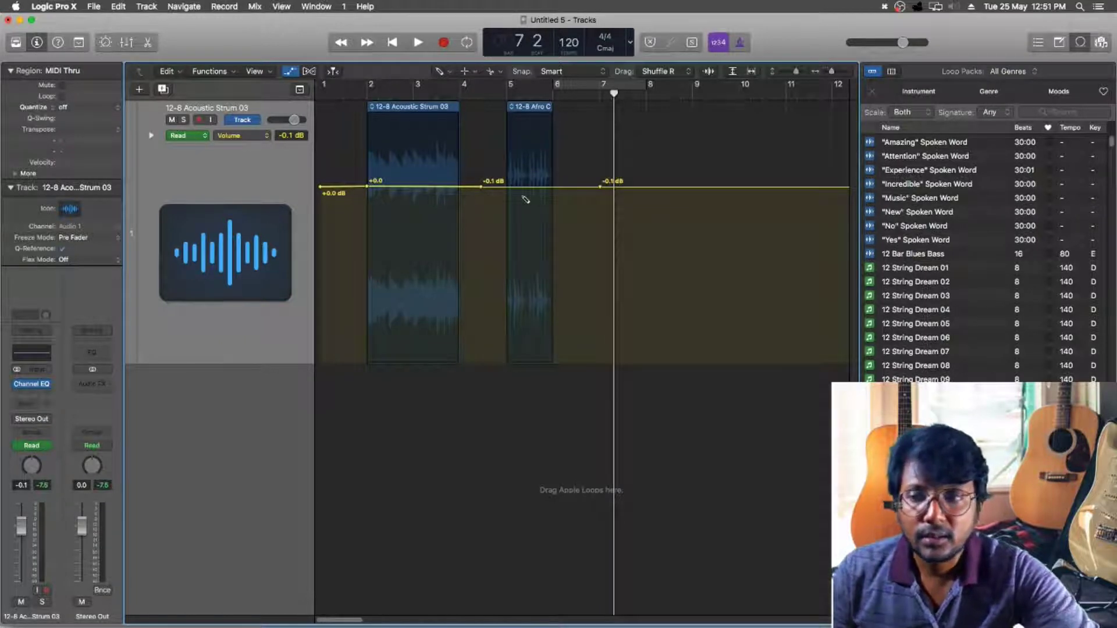
Switch back to the Pointer tool and lower the automation point between the two regions to -13.2 dB
key(t)
key(t)
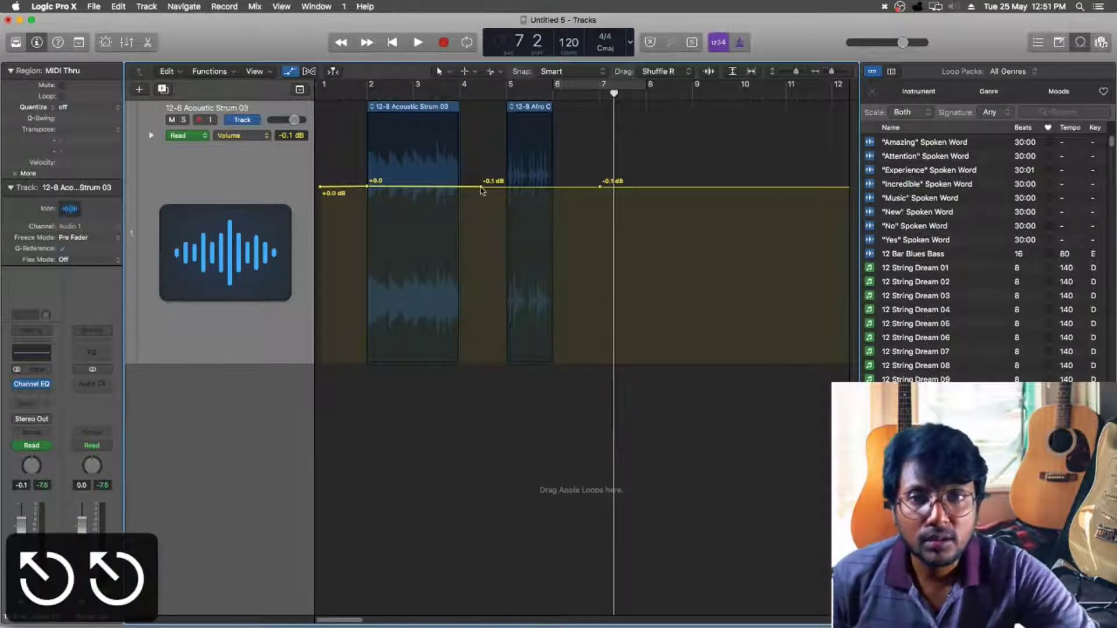
drag(482, 190, 481, 284)
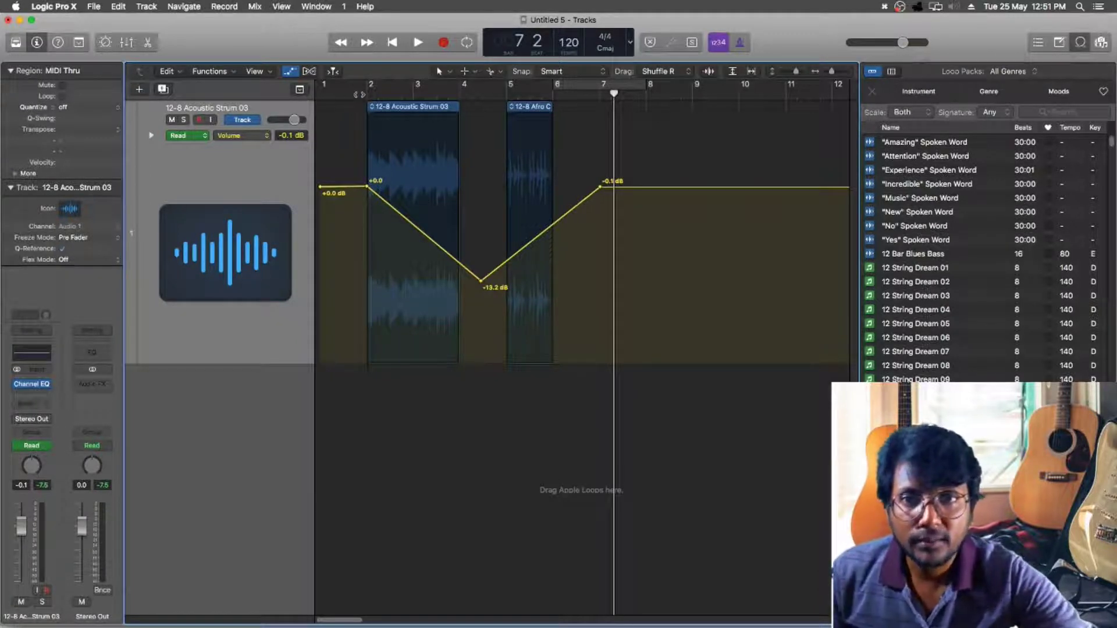
Play the track from just before bar 2 through both regions to hear the volume automation
click(359, 94)
key(space)
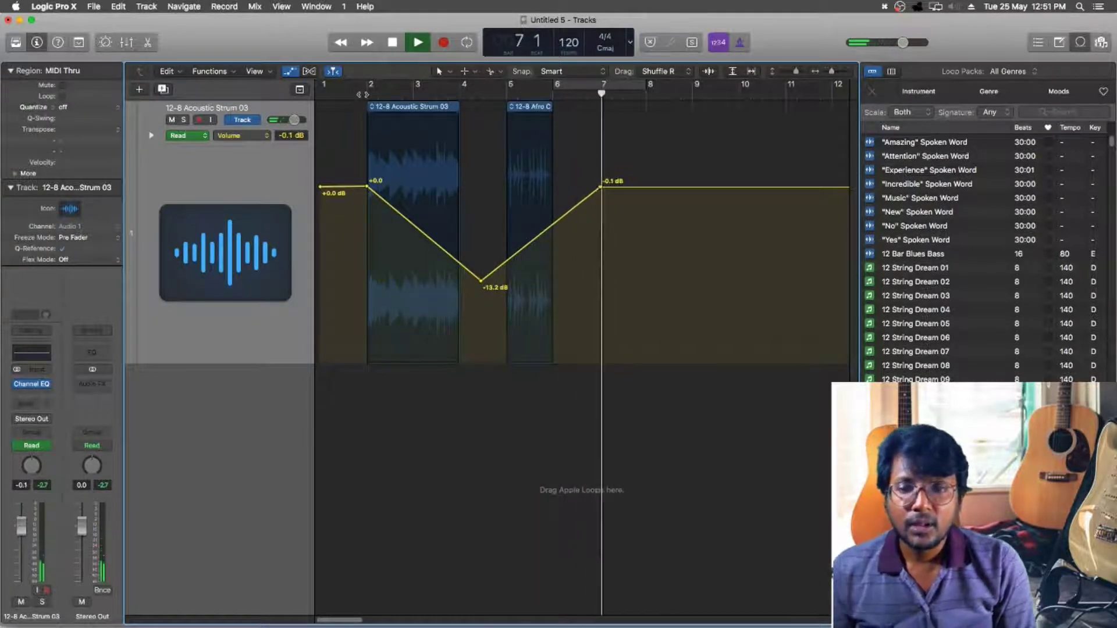
key(space)
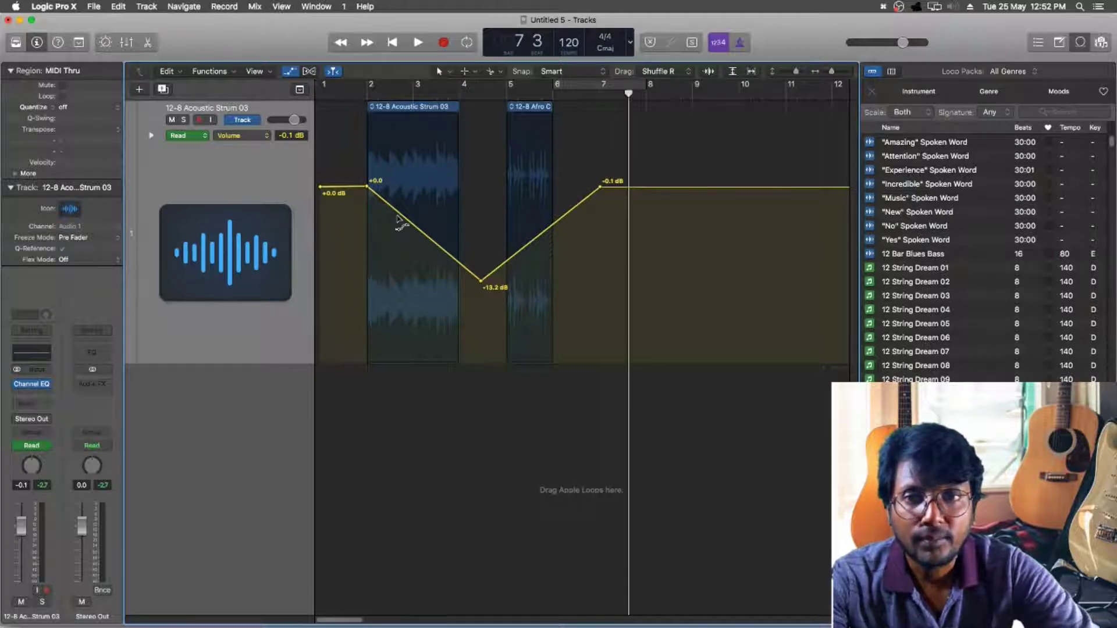
Bend the falling and rising volume automation lines into S-shaped curves and open the tool list
drag(394, 220, 415, 235)
drag(553, 237, 581, 265)
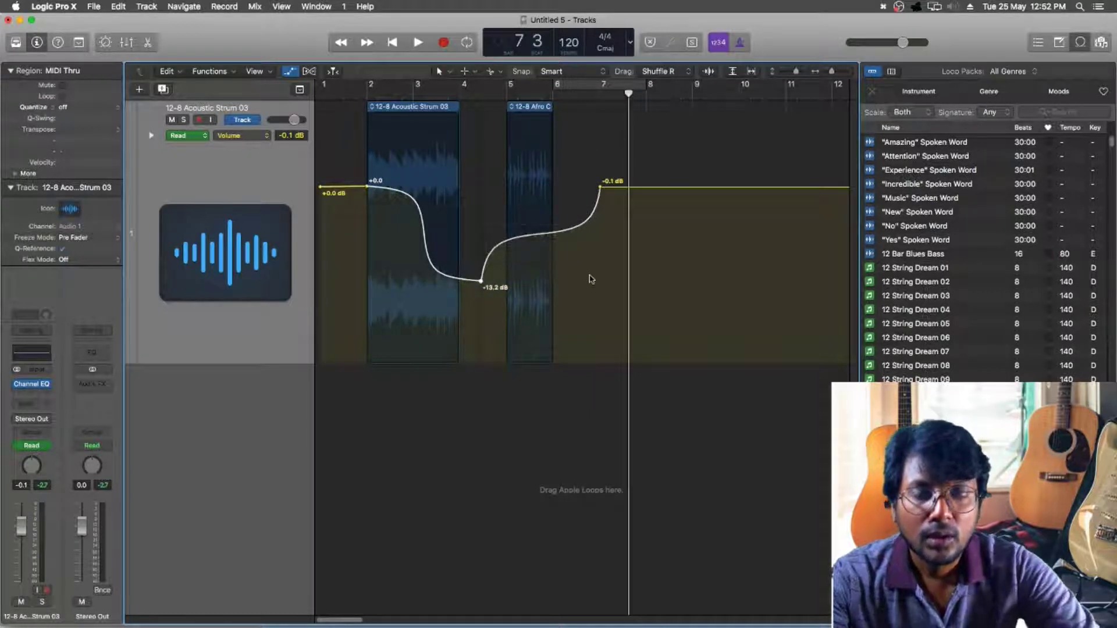
key(Escape)
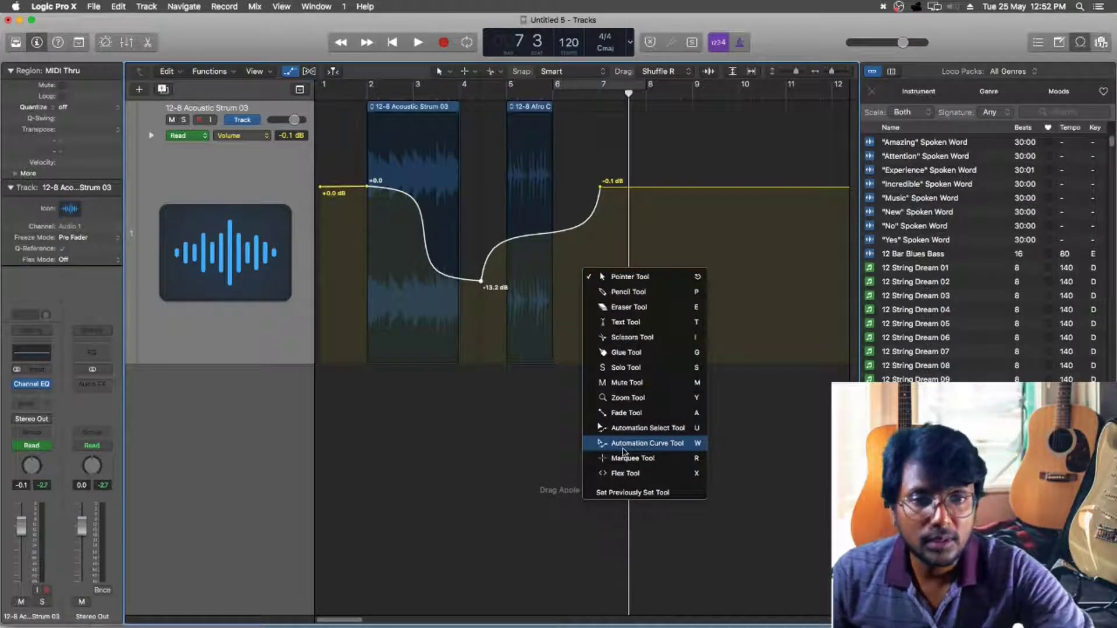
Close the tool list and delete all the curved volume automation points on the track
click(519, 437)
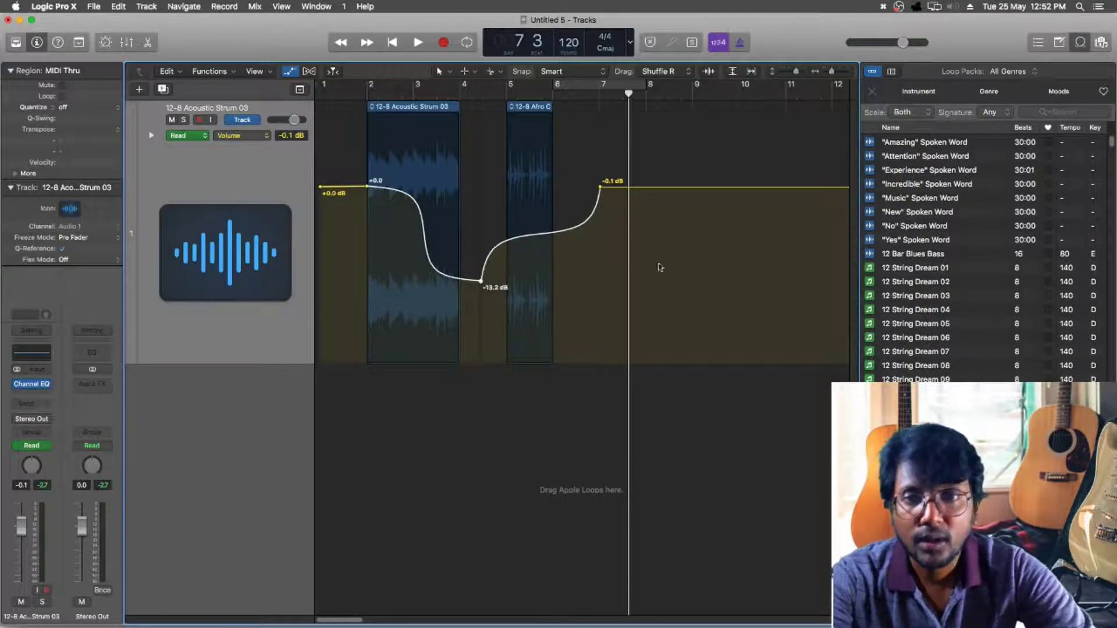
drag(665, 159, 310, 312)
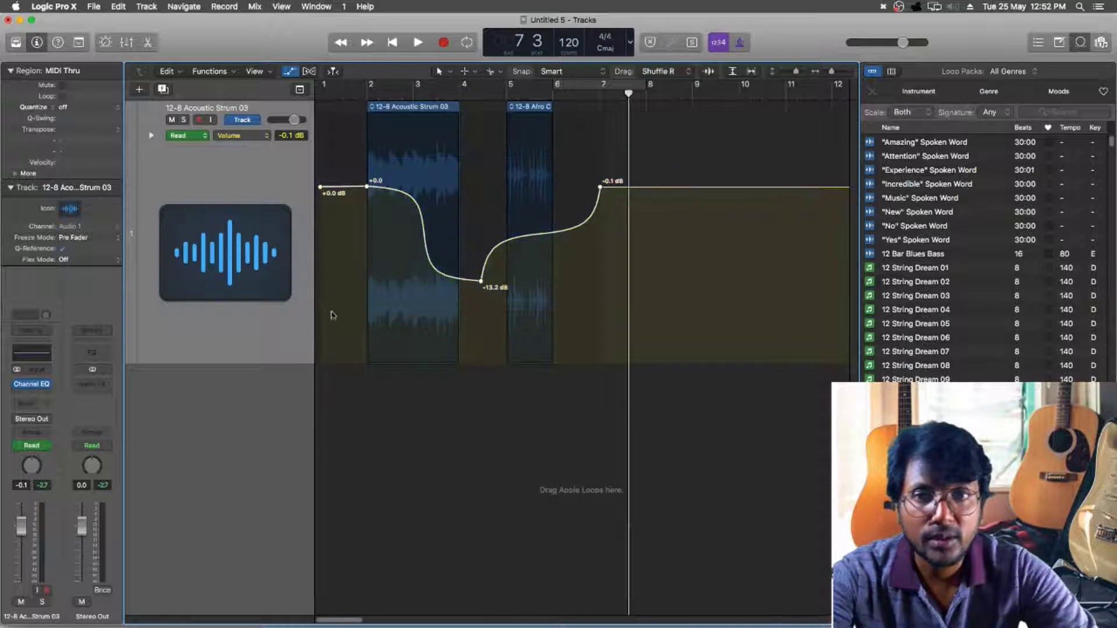
key(BackSpace)
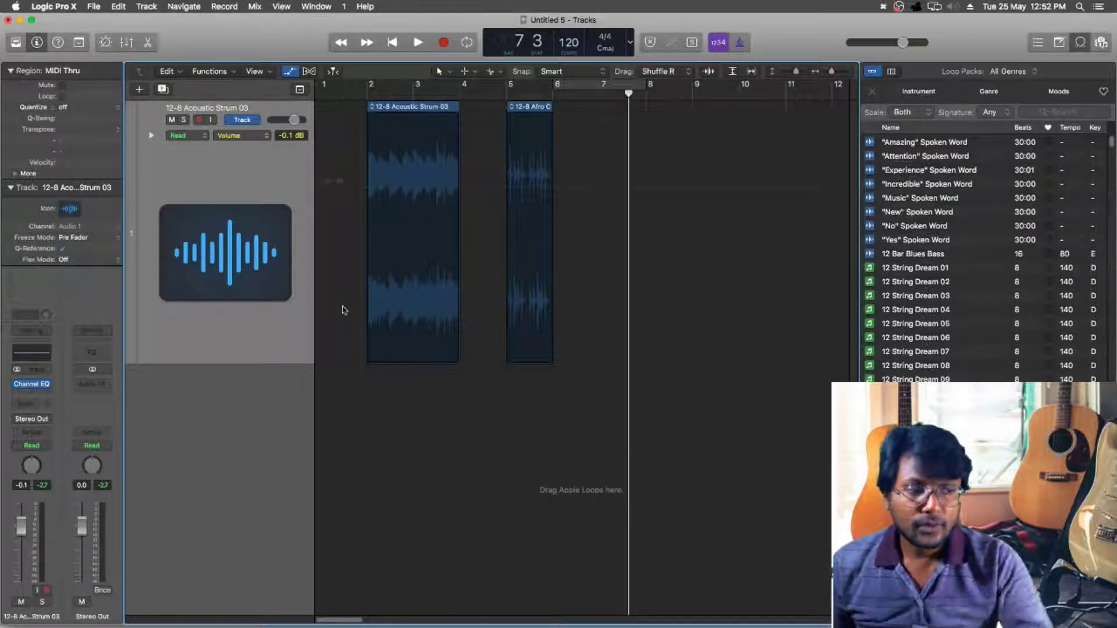
Set the automation mode to Touch and record volume automation from just before bar 2, lowering to about -12.8 dB and returning to -0.1 dB
click(192, 143)
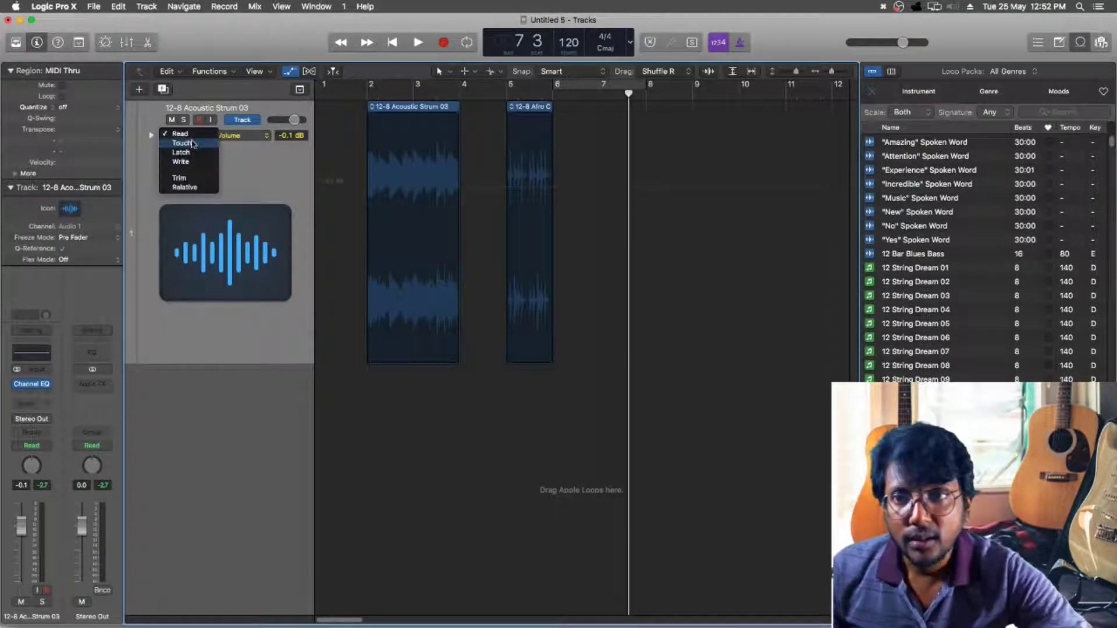
click(192, 145)
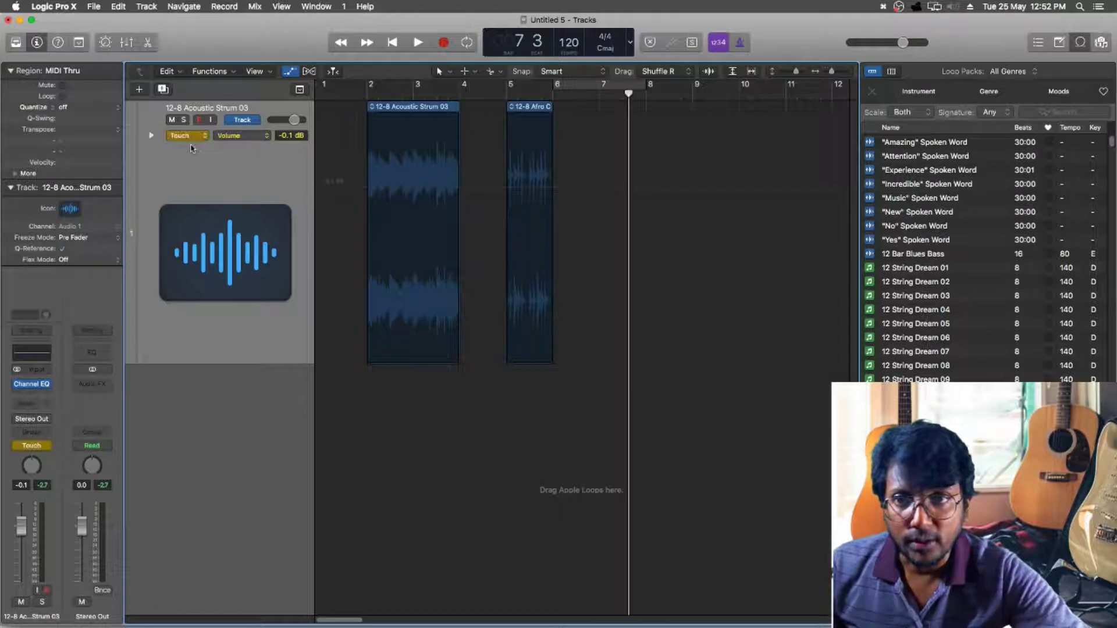
click(360, 97)
click(363, 96)
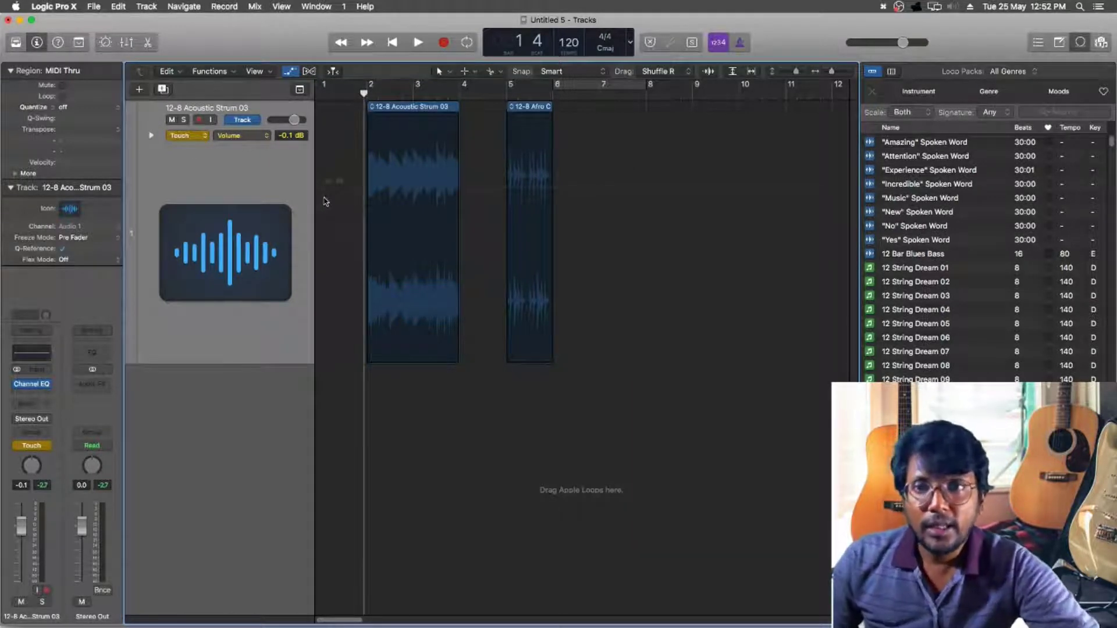
key(space)
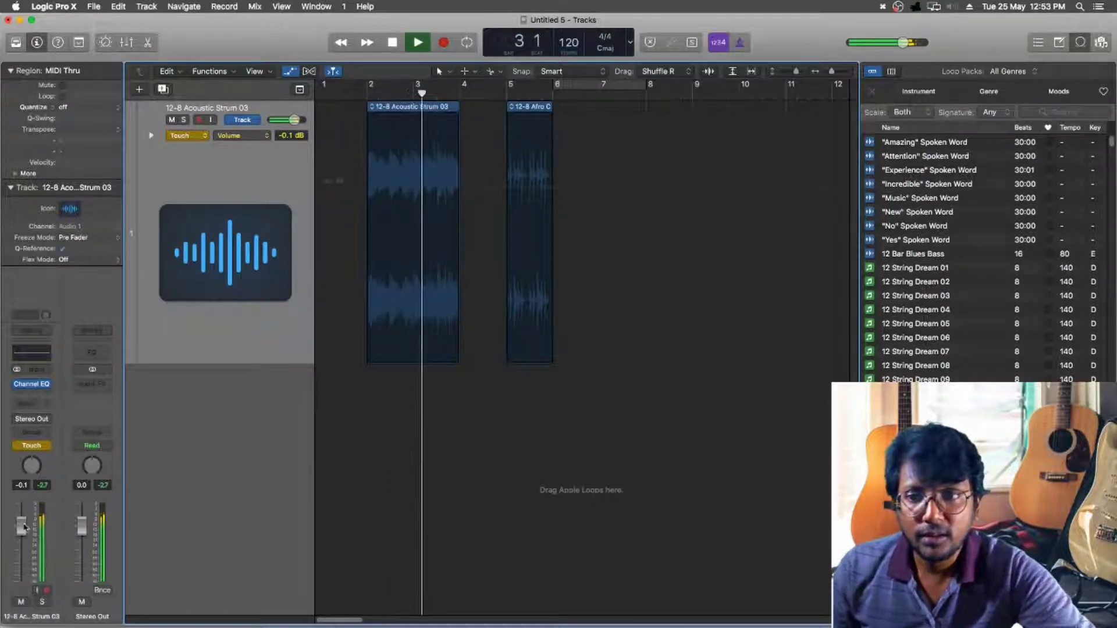
drag(21, 524, 21, 555)
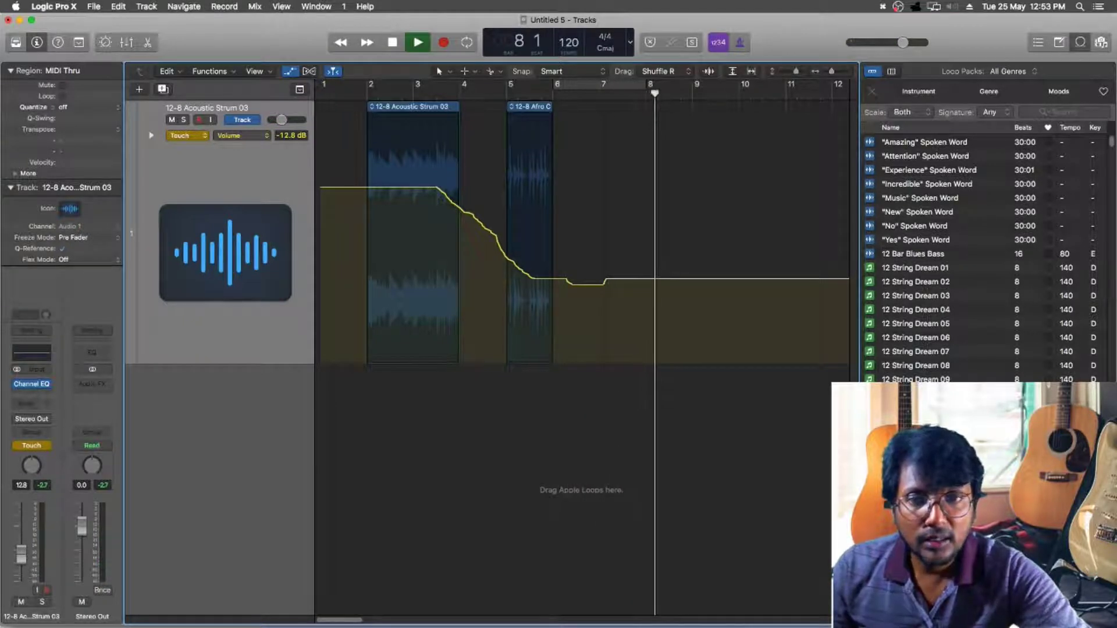
drag(21, 554, 21, 527)
key(space)
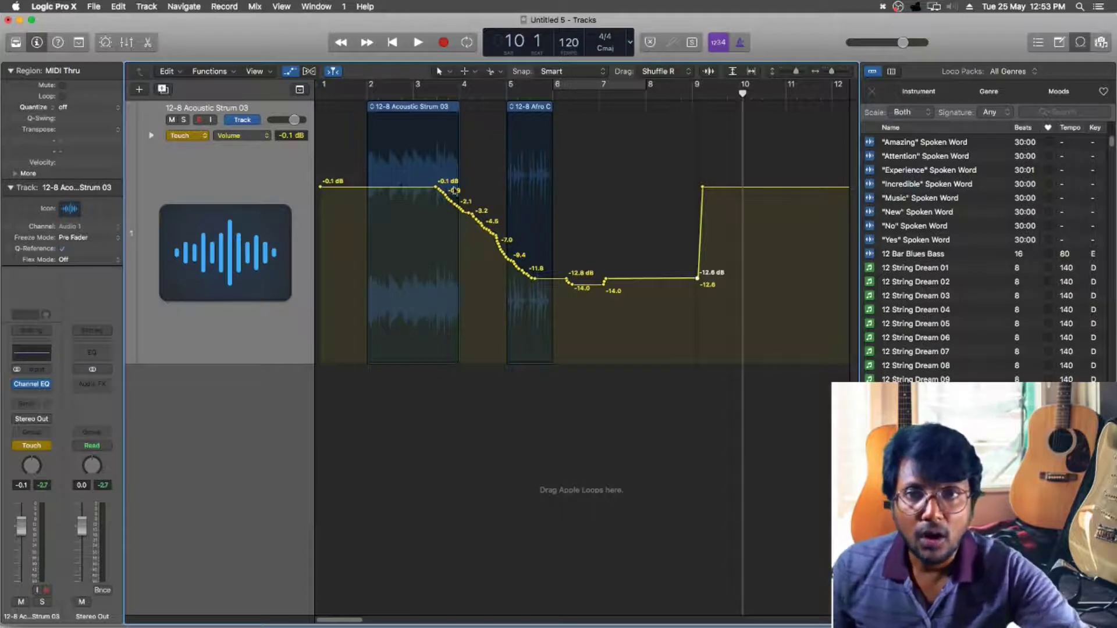
Play in Touch mode from shortly before bar 5 and record a brief volume rise between bars 8 and 9
click(319, 92)
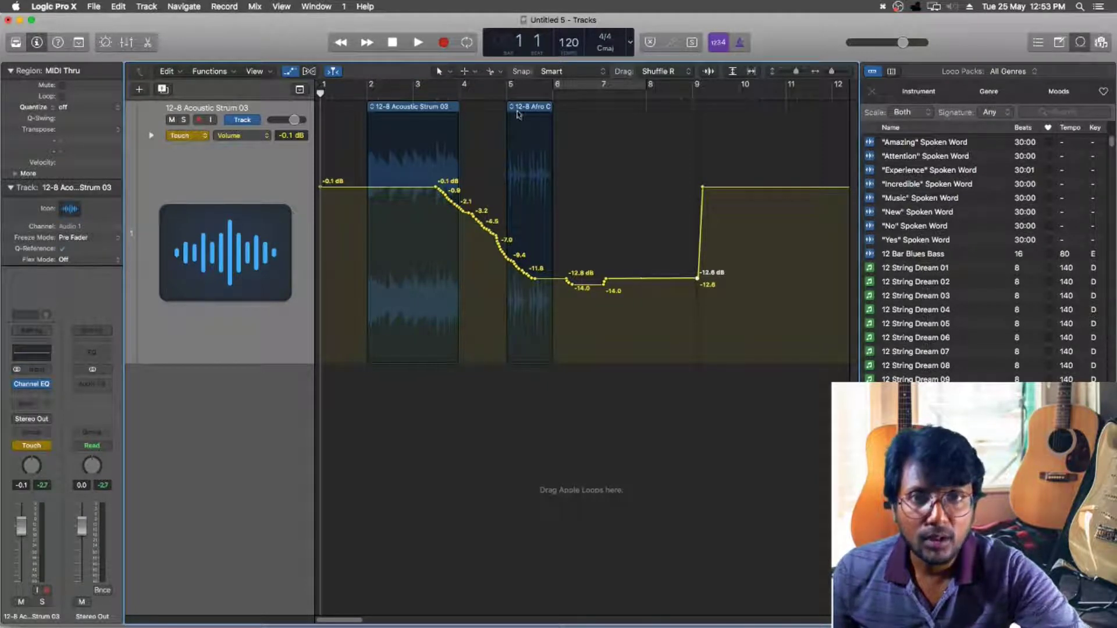
click(495, 89)
key(space)
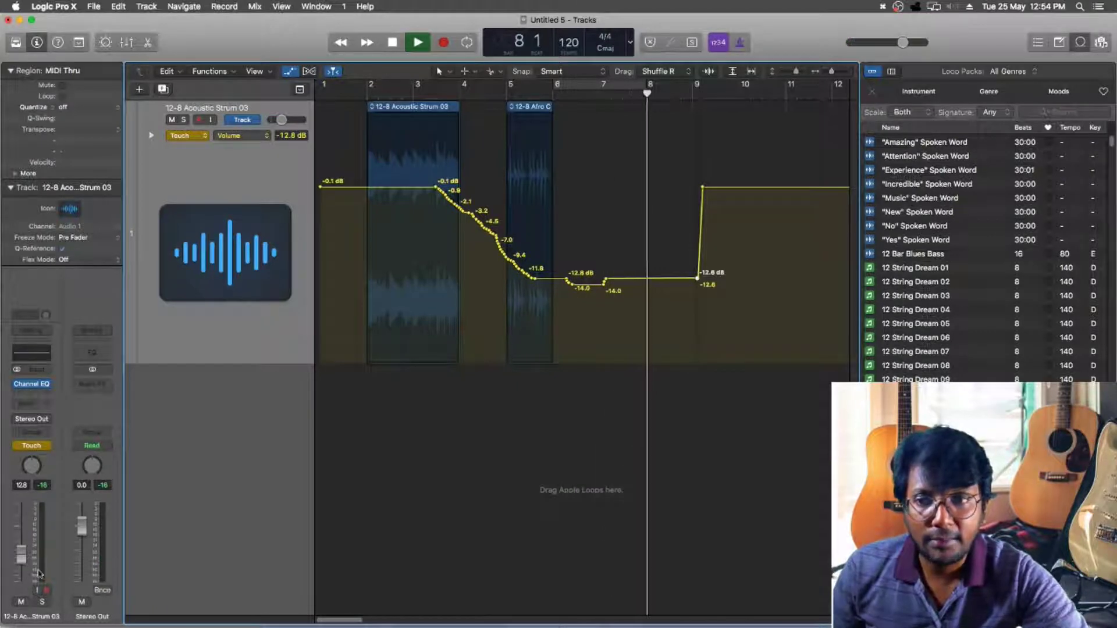
mouse_move(21, 555)
mouse_down()
mouse_move(18, 531)
mouse_move(16, 543)
mouse_up()
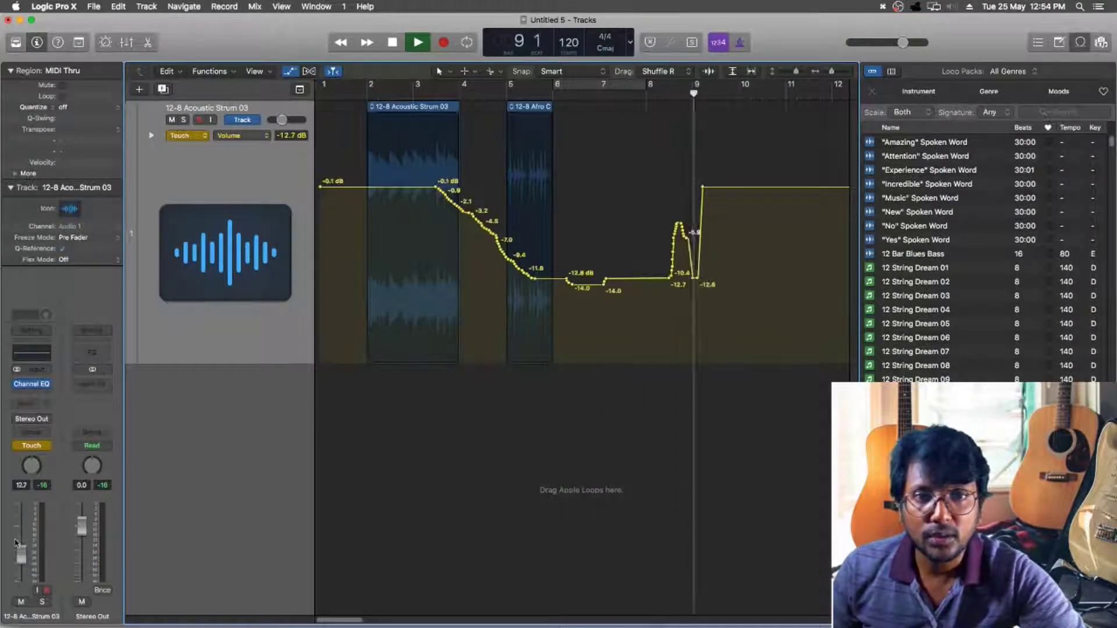
key(space)
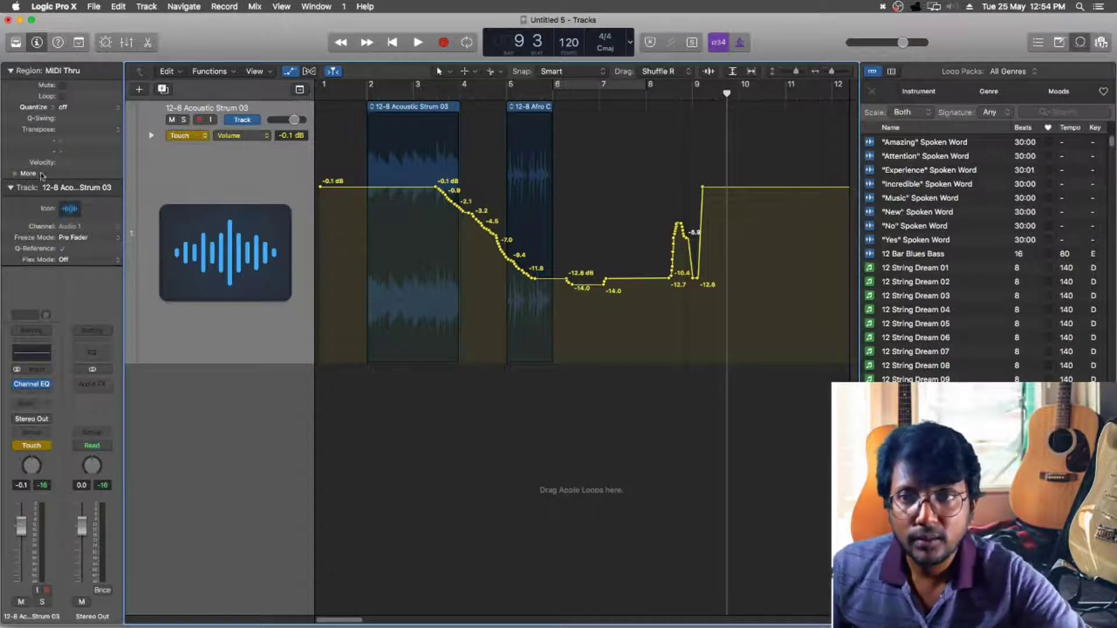
Set the automation mode to Latch, place the playhead at bar 2 and delete the recorded volume points after the first one
click(173, 136)
click(181, 145)
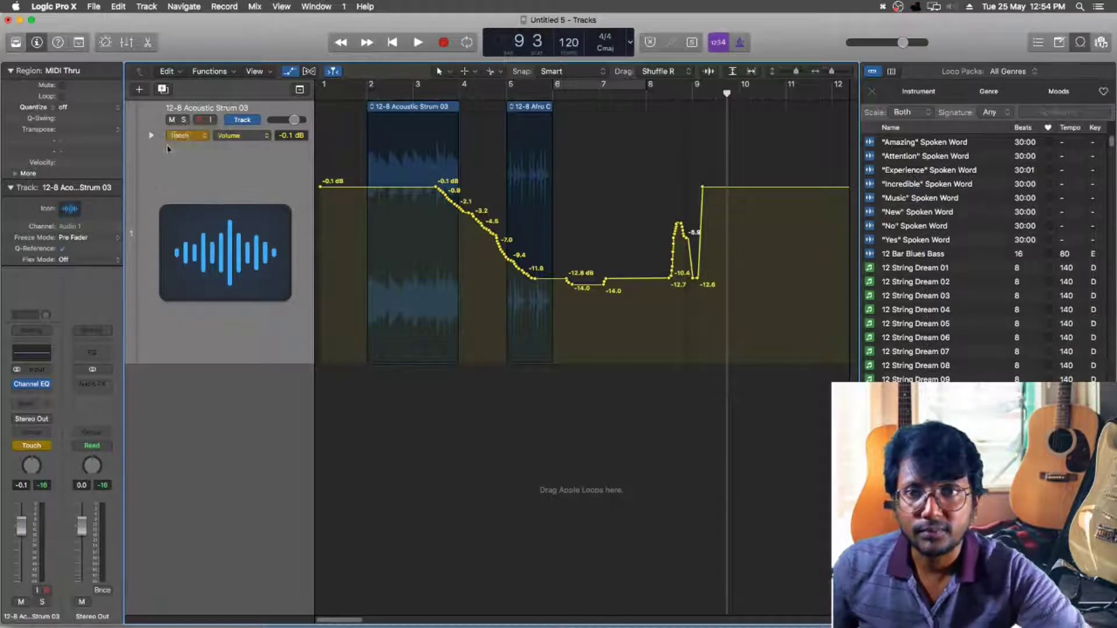
click(366, 93)
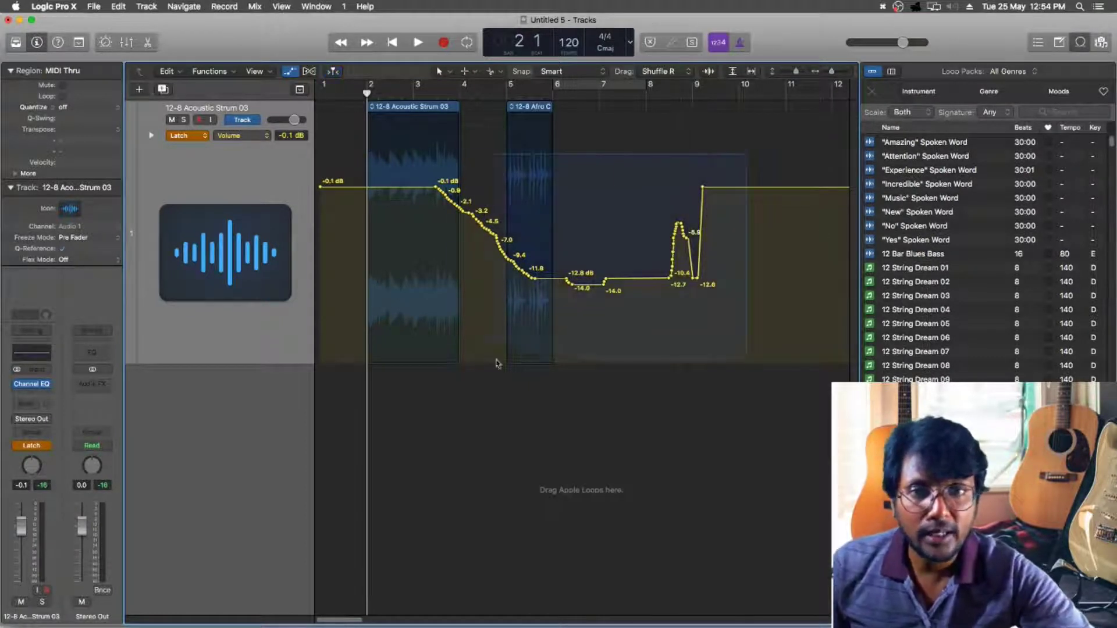
click(393, 336)
key(Delete)
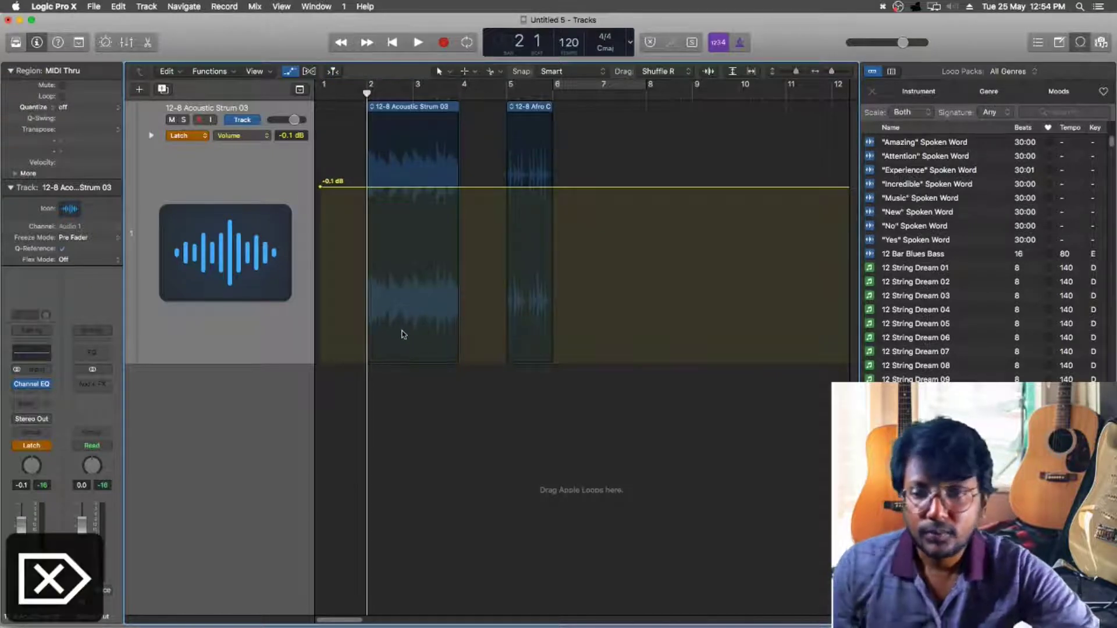
Record Latch volume automation from bar 2, lowering the fader to -8.4 dB and stopping playback after bar 10
key(space)
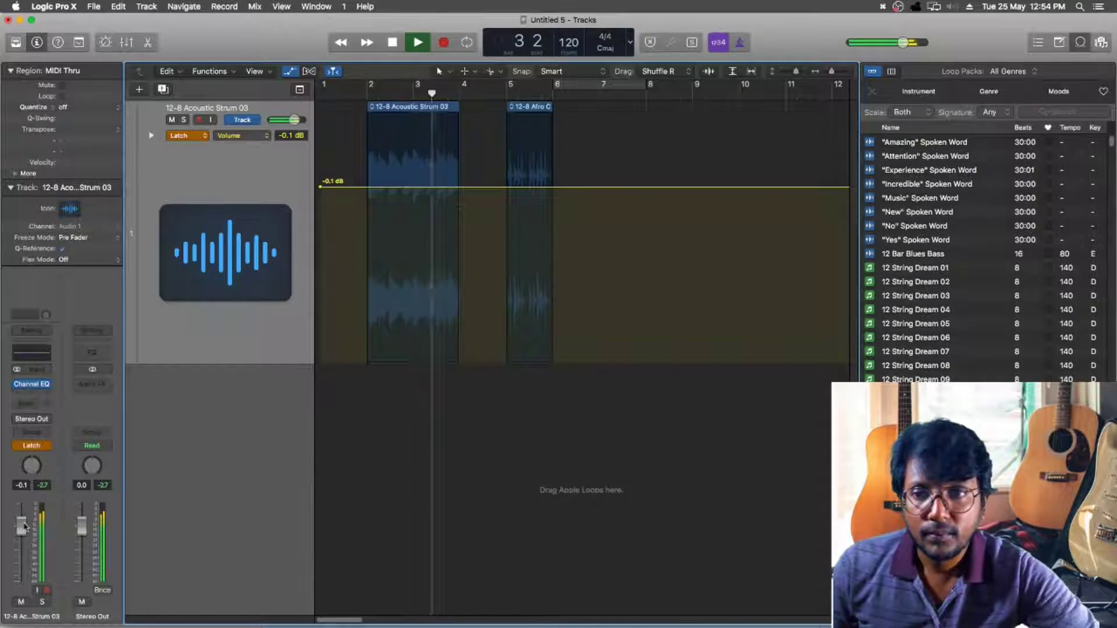
drag(25, 527, 24, 549)
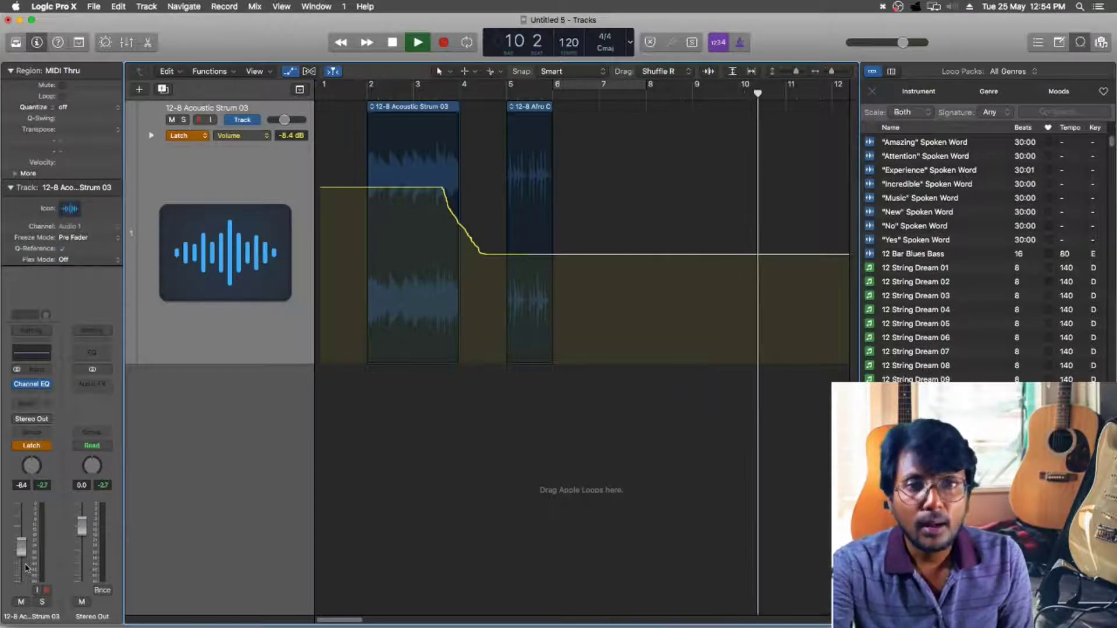
key(space)
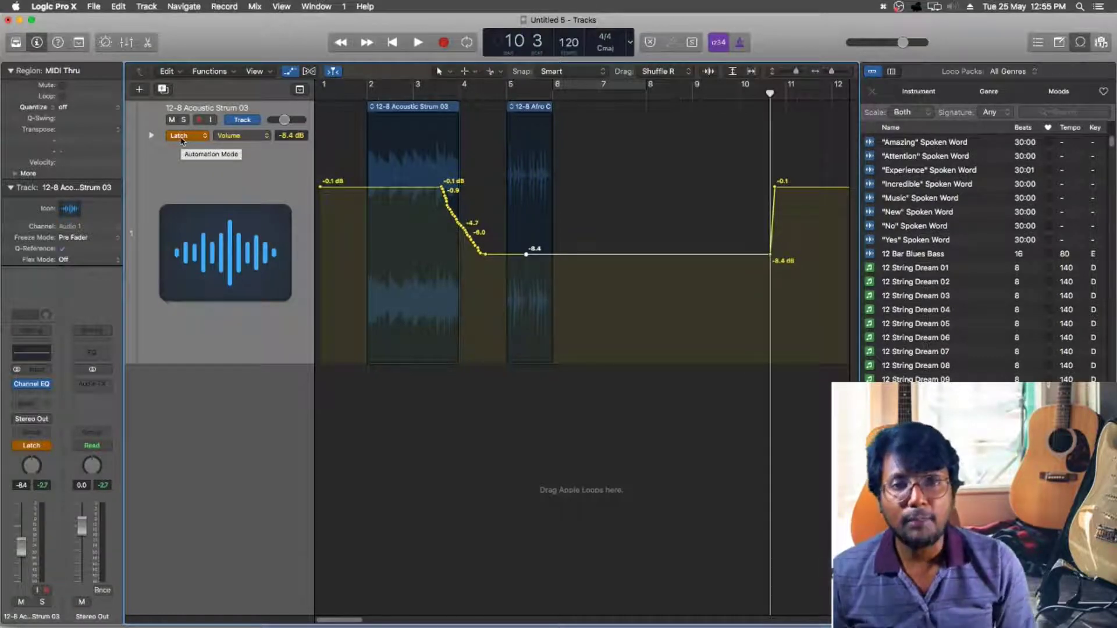
Record Latch pan automation from bar 2, swinging the pan back and forth and leaving it at +22 after bar 6
click(370, 98)
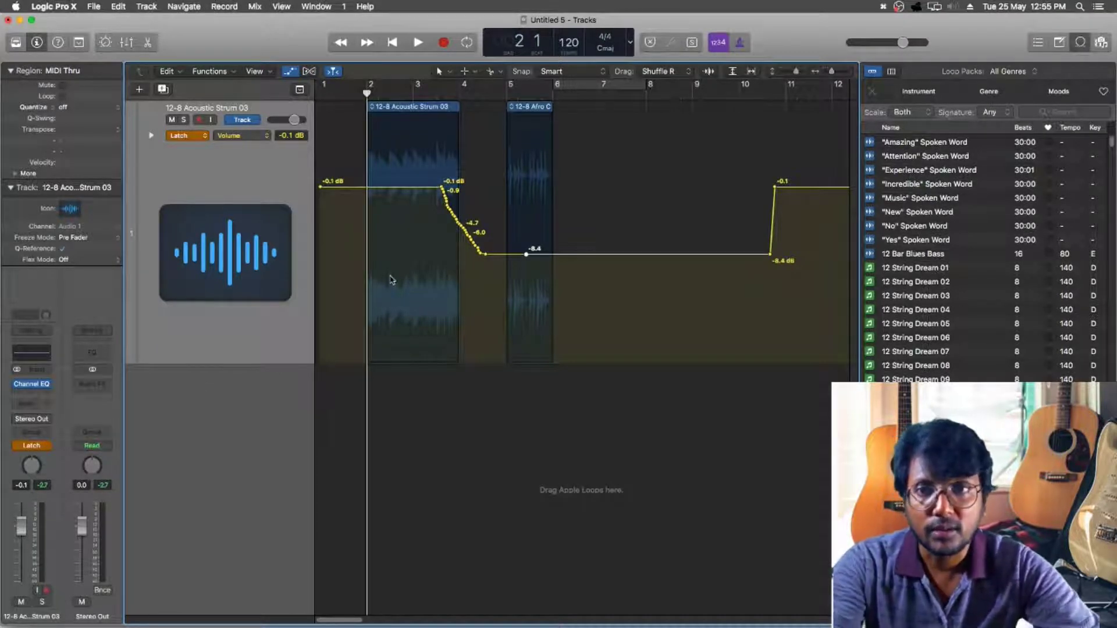
key(space)
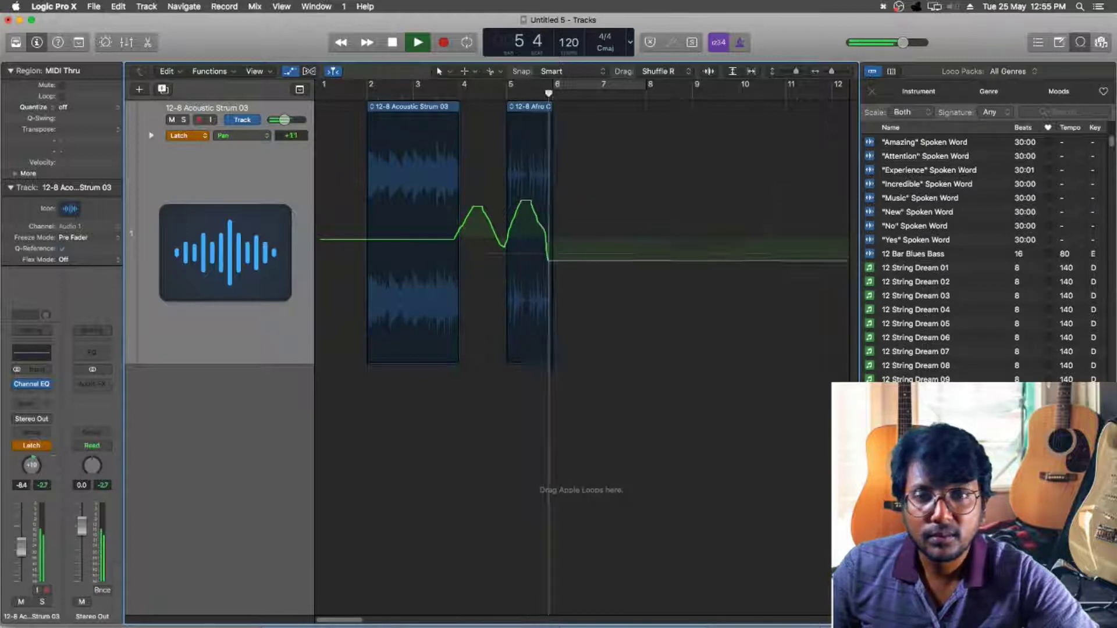
key(space)
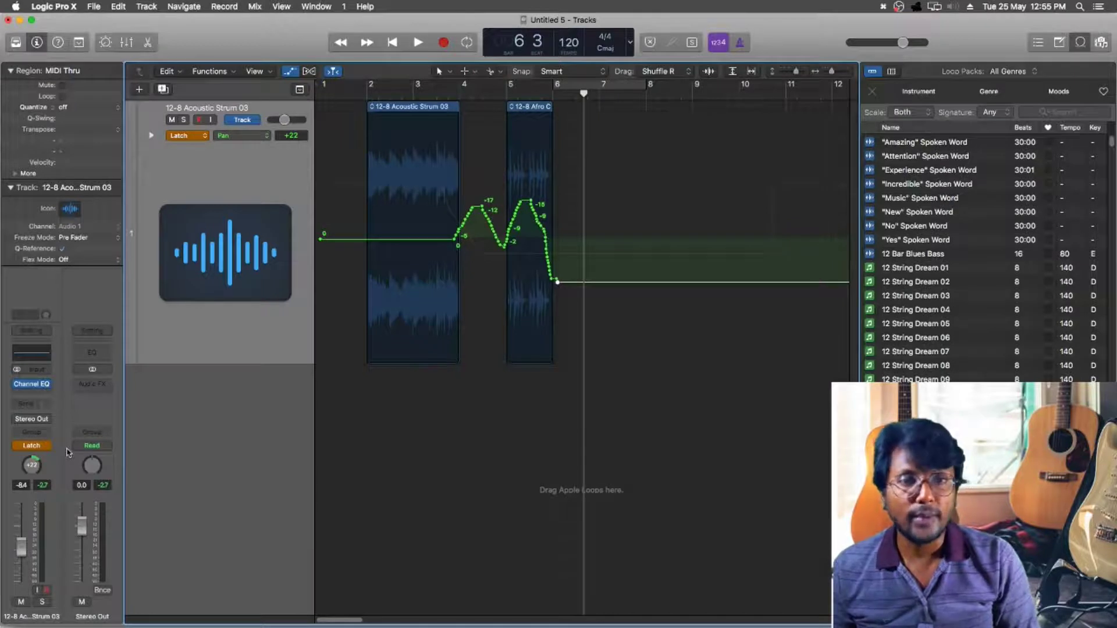
Display the track's volume automation and switch back to the pan automation to compare the two recorded curves
click(242, 135)
click(243, 126)
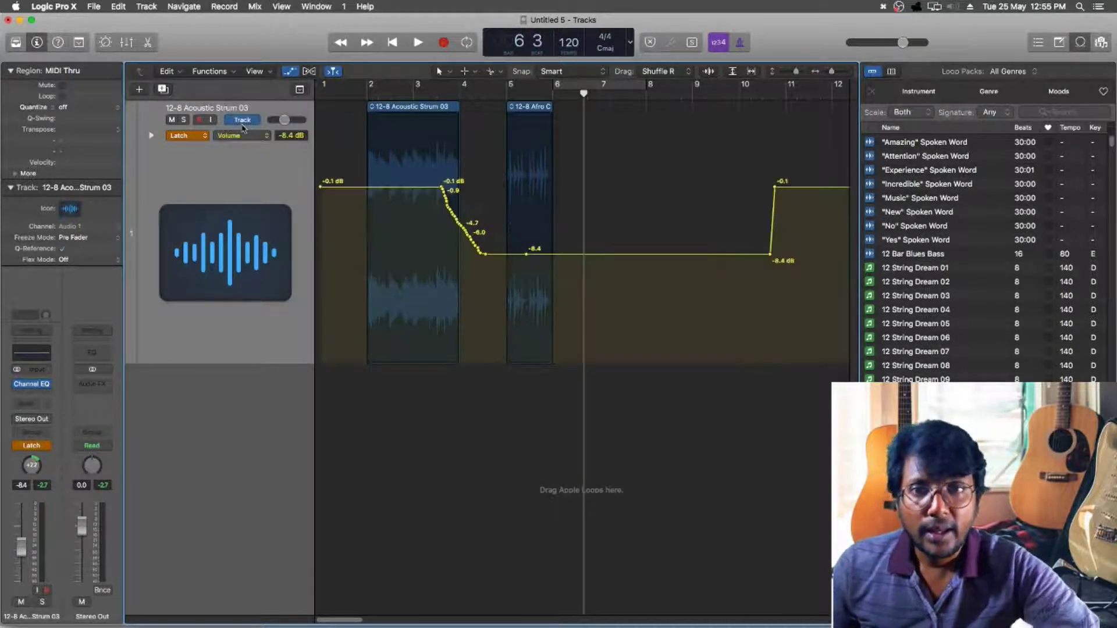
click(243, 135)
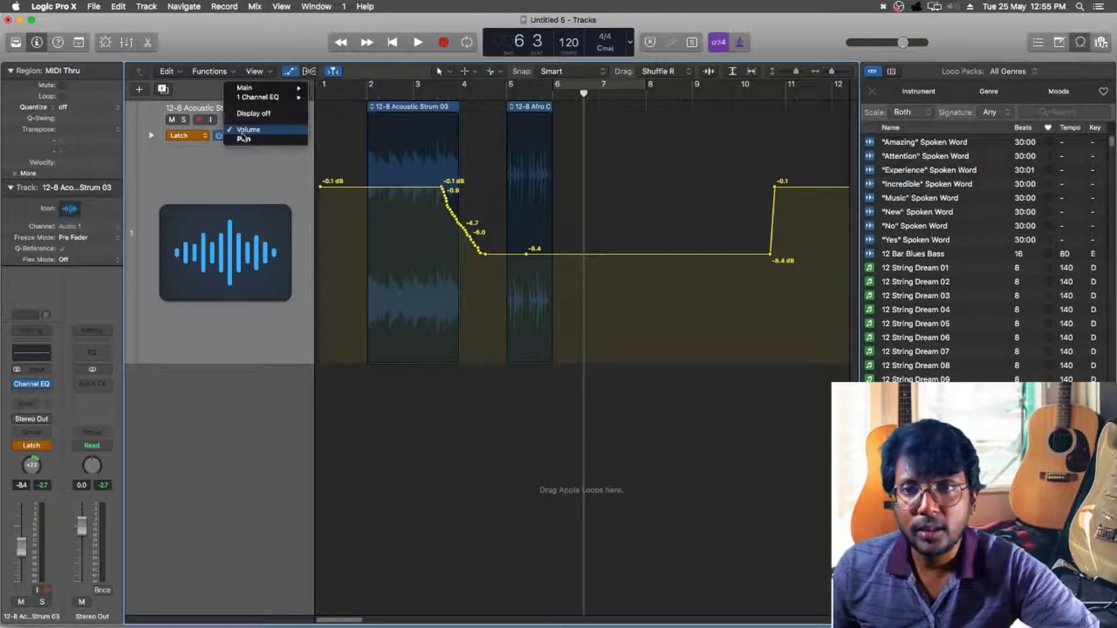
click(245, 144)
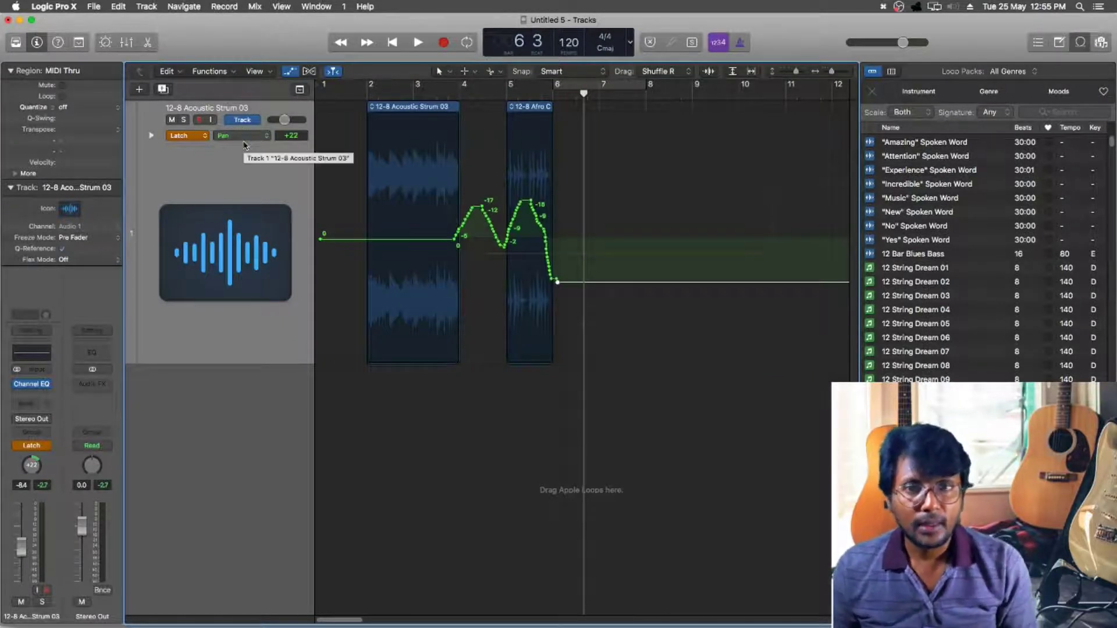
Set the track's automation mode to Write and accept the warning about erasing parameters
click(192, 136)
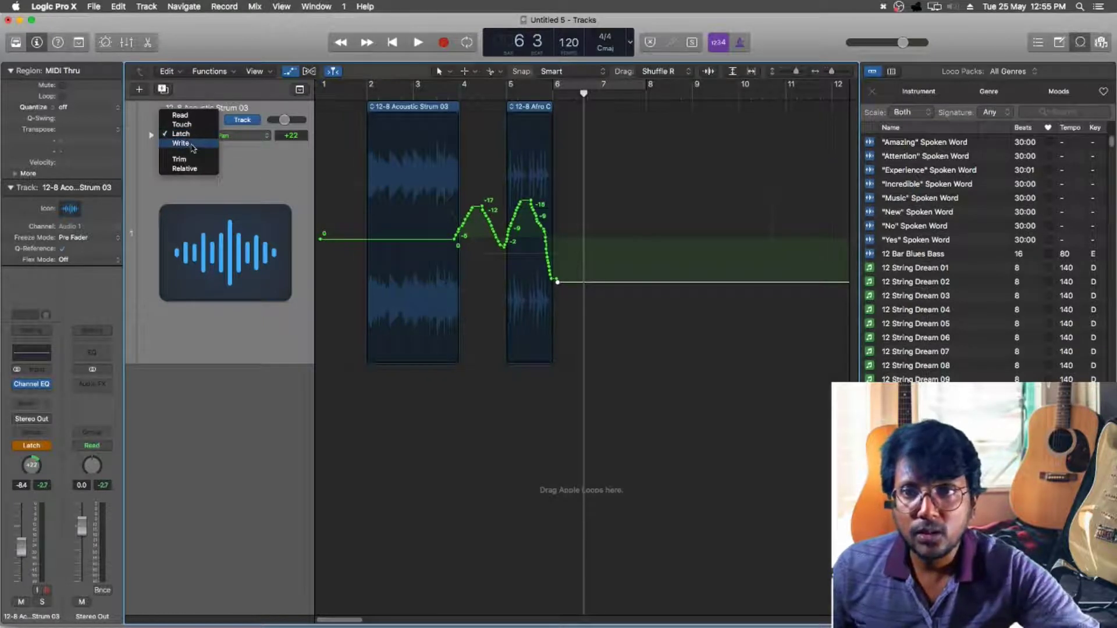
click(192, 145)
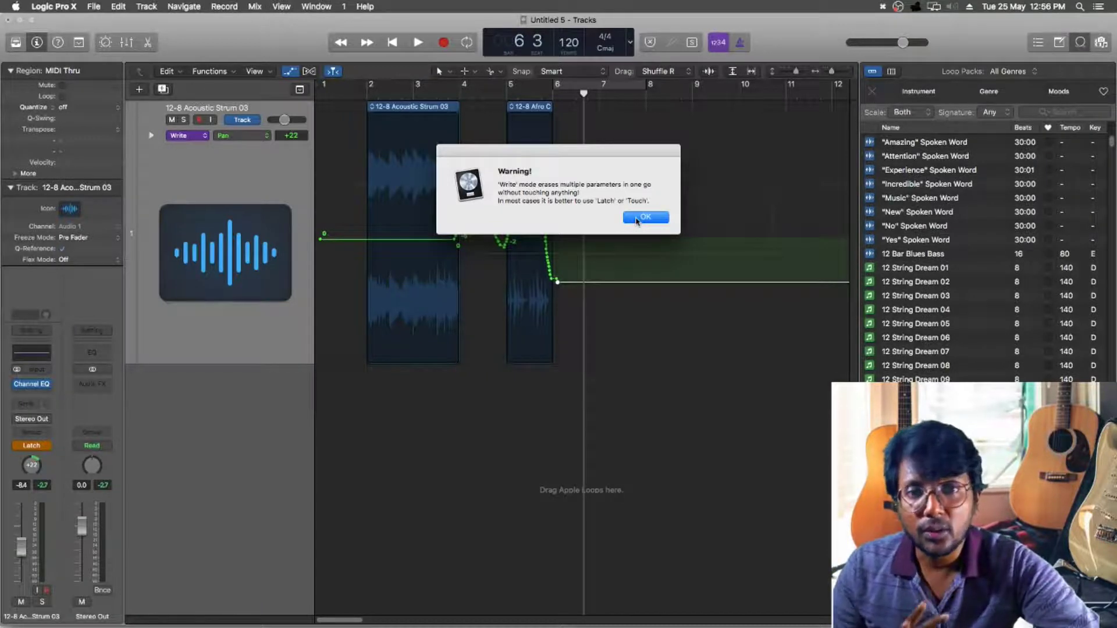
click(637, 219)
Set the track volume to 0.2 dB and pan to 0, and overwrite the automation from just before bar 2 to bar 7
click(362, 94)
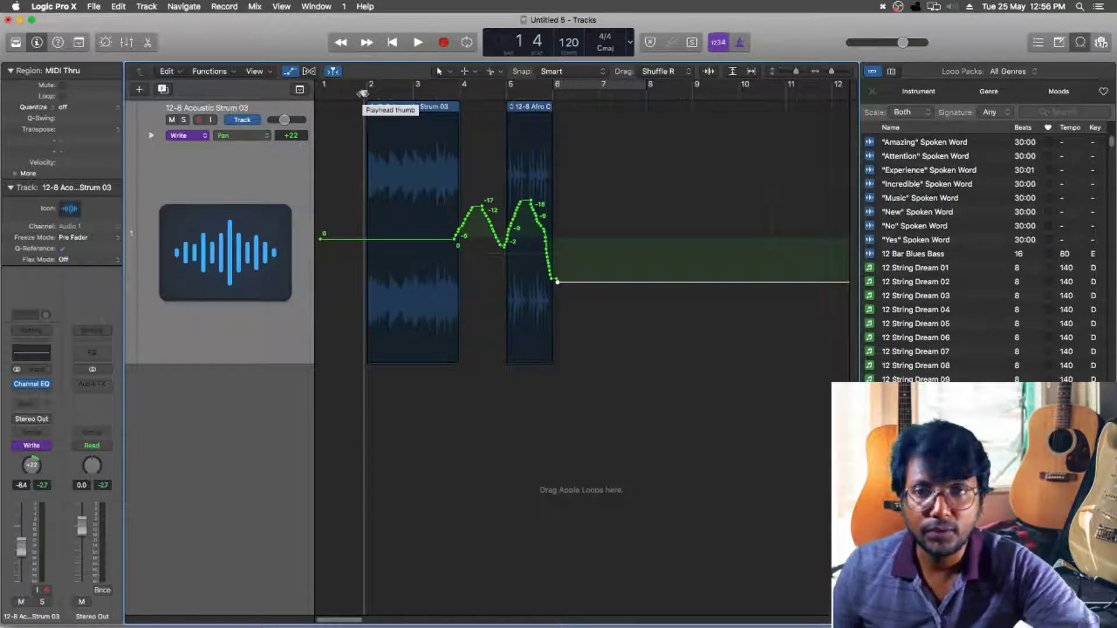
drag(21, 547, 21, 526)
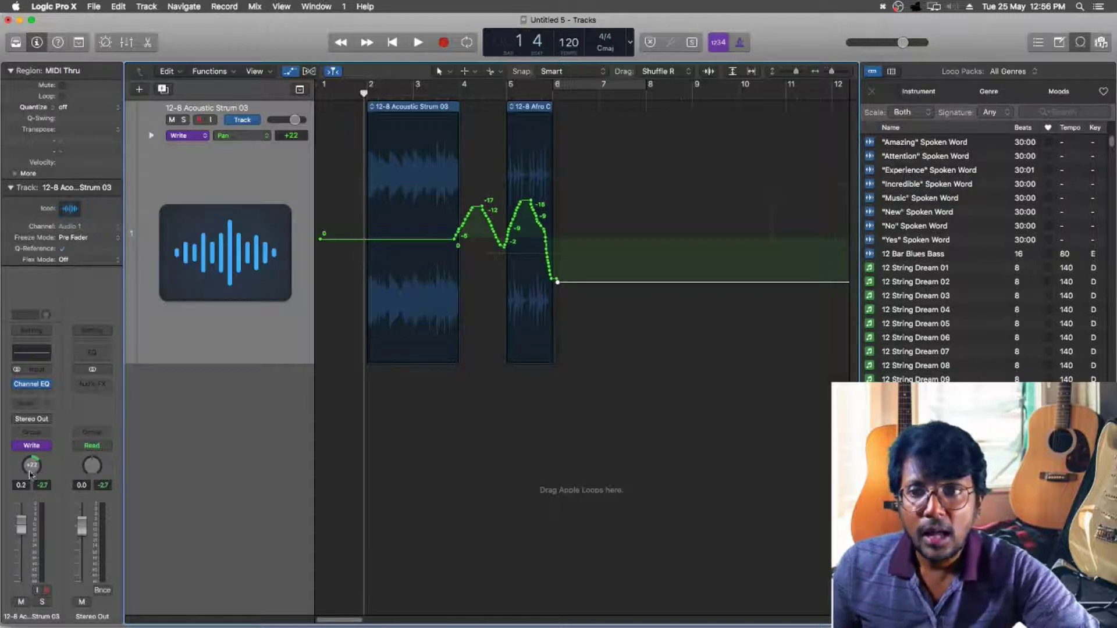
drag(31, 466, 32, 472)
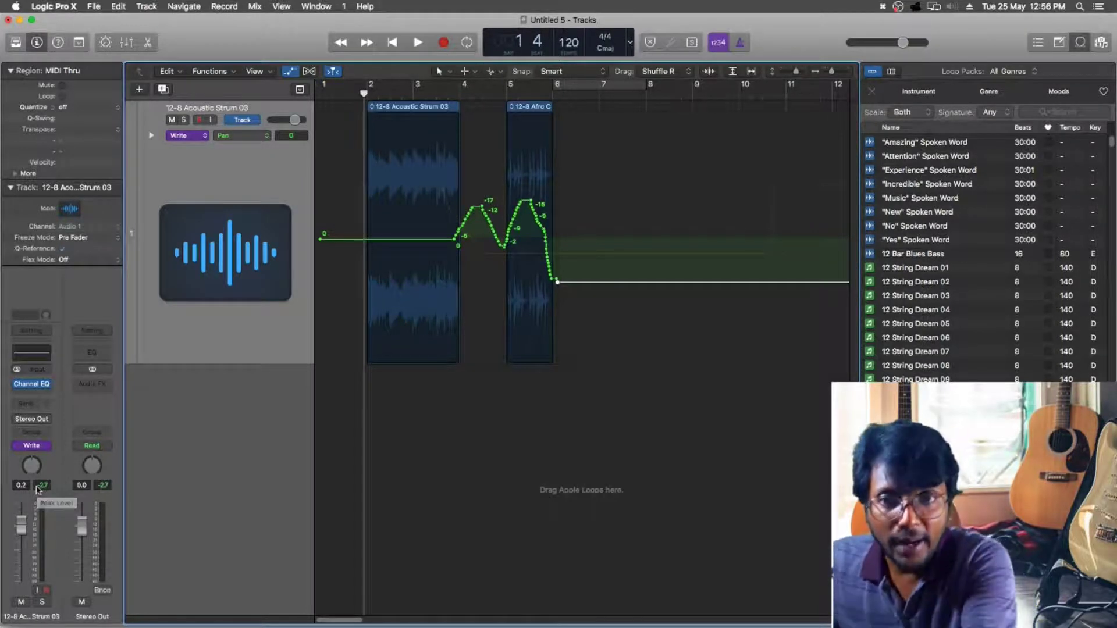
key(space)
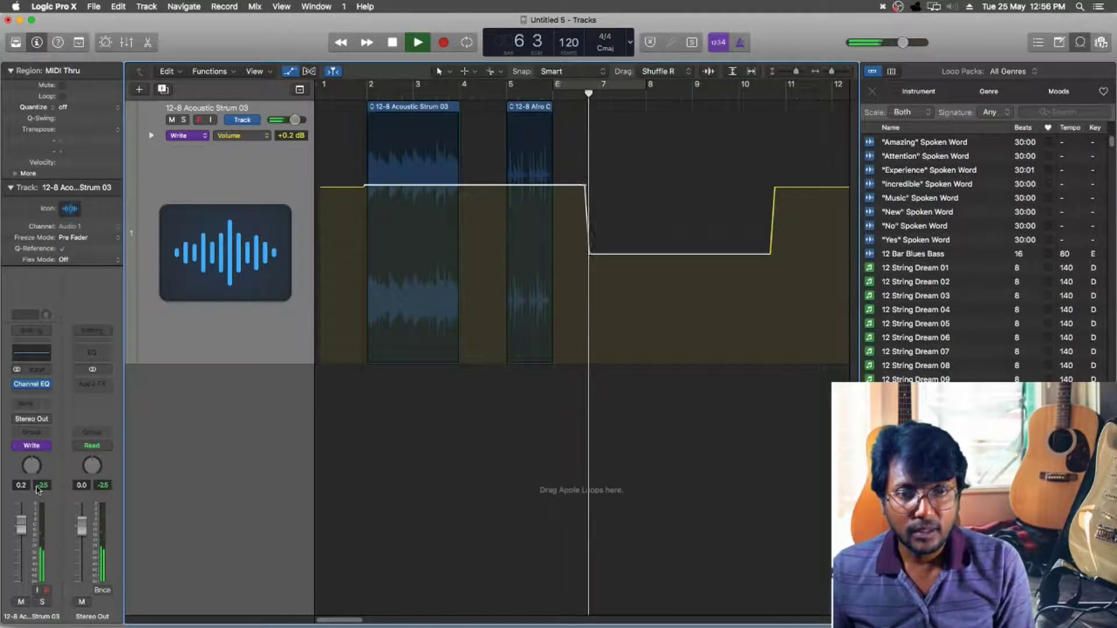
key(space)
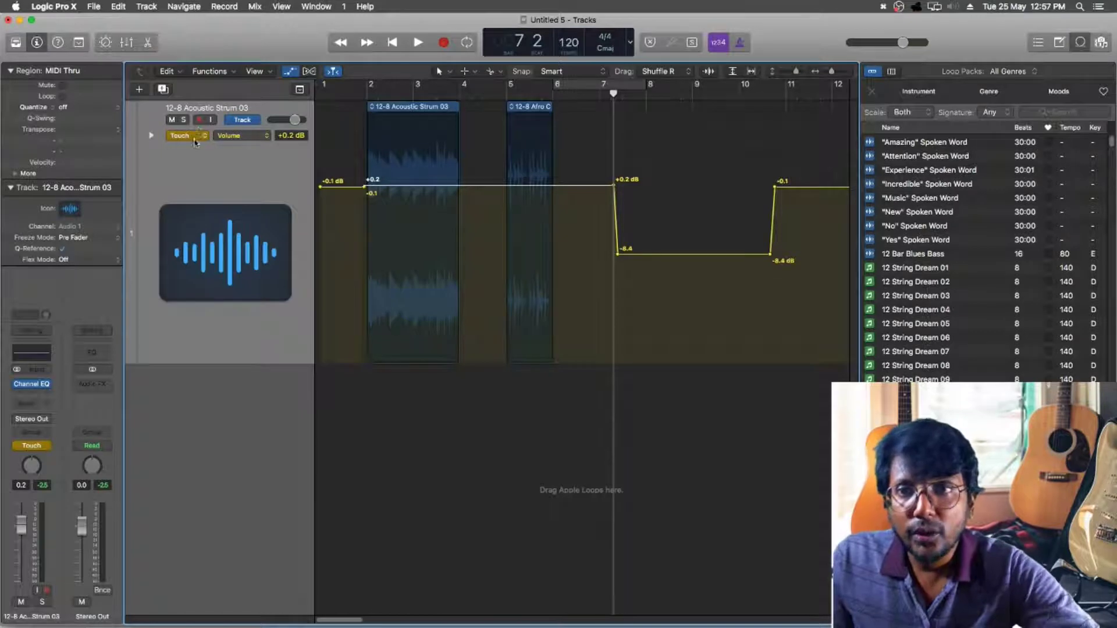
Review the available automation modes, keep Touch, and clear all volume automation points from the track
click(195, 139)
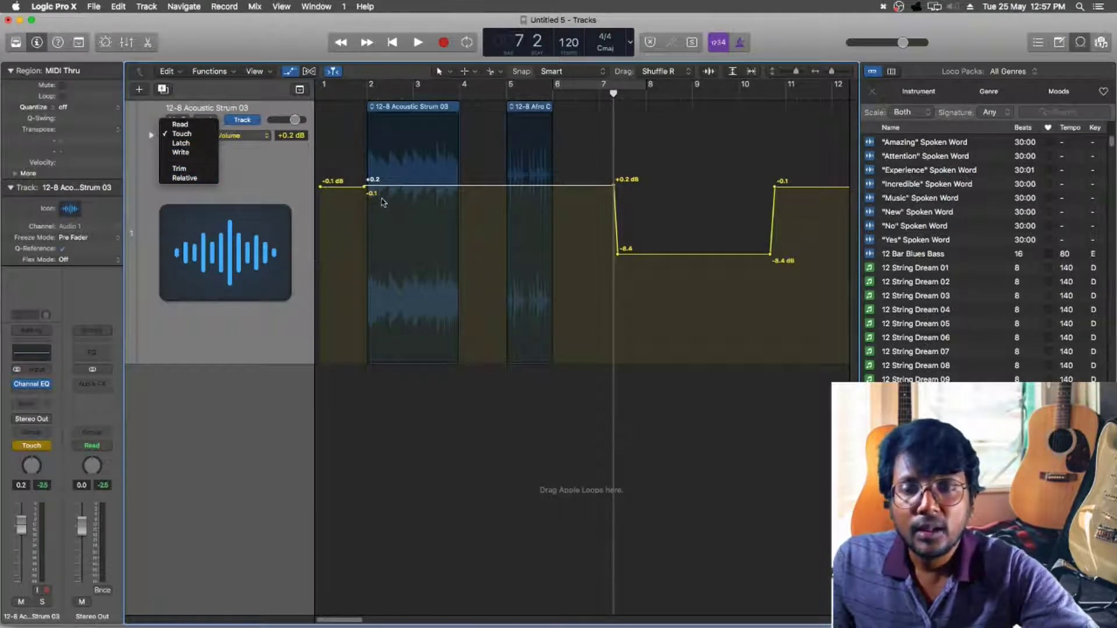
key(Escape)
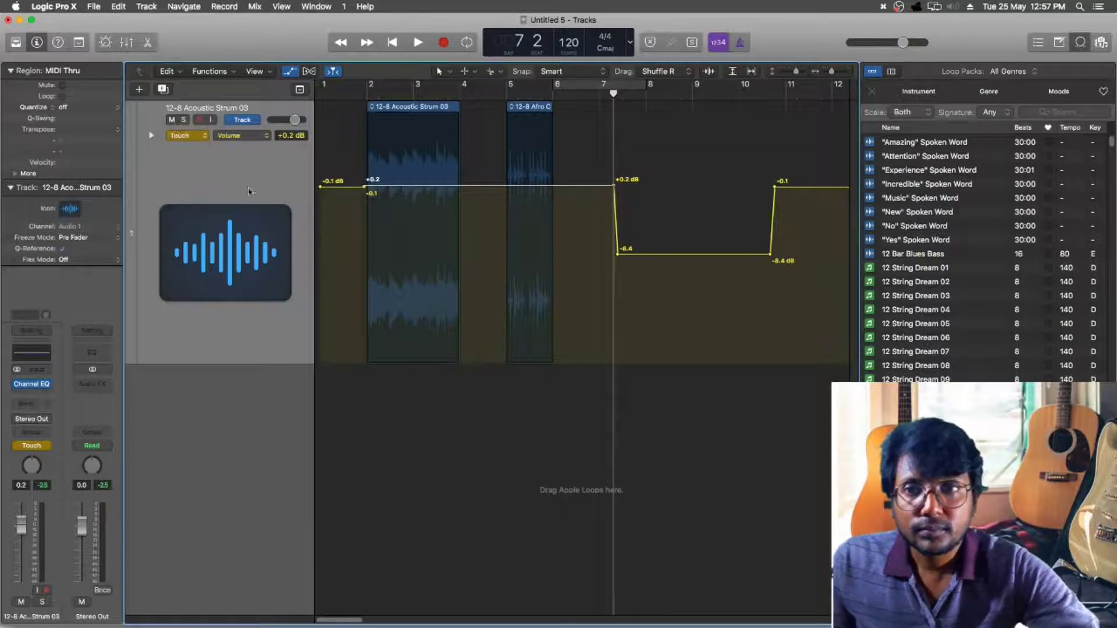
drag(789, 152, 256, 280)
key(Delete)
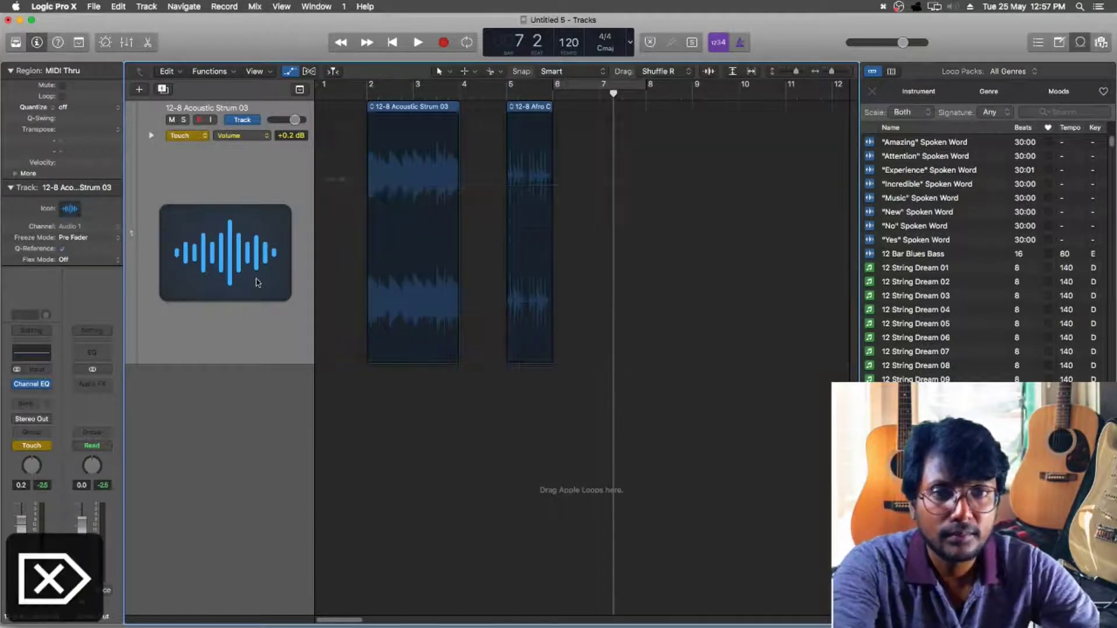
Record new volume automation in Touch mode from just before bar 2 to past bar 7, dipping near bar 4 and again past bar 6
click(356, 95)
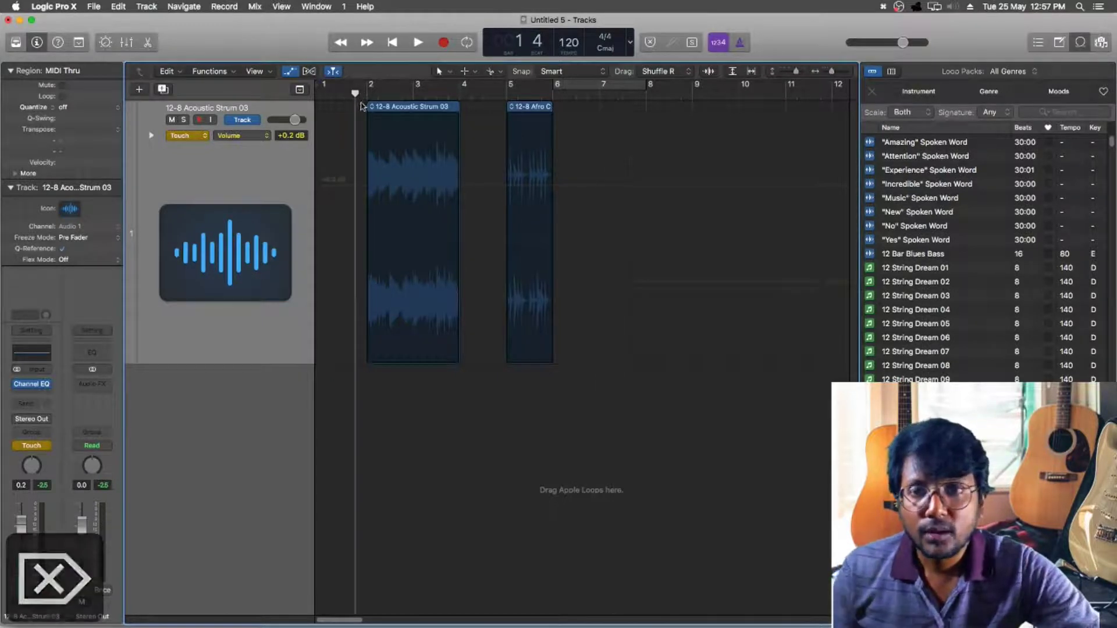
key(space)
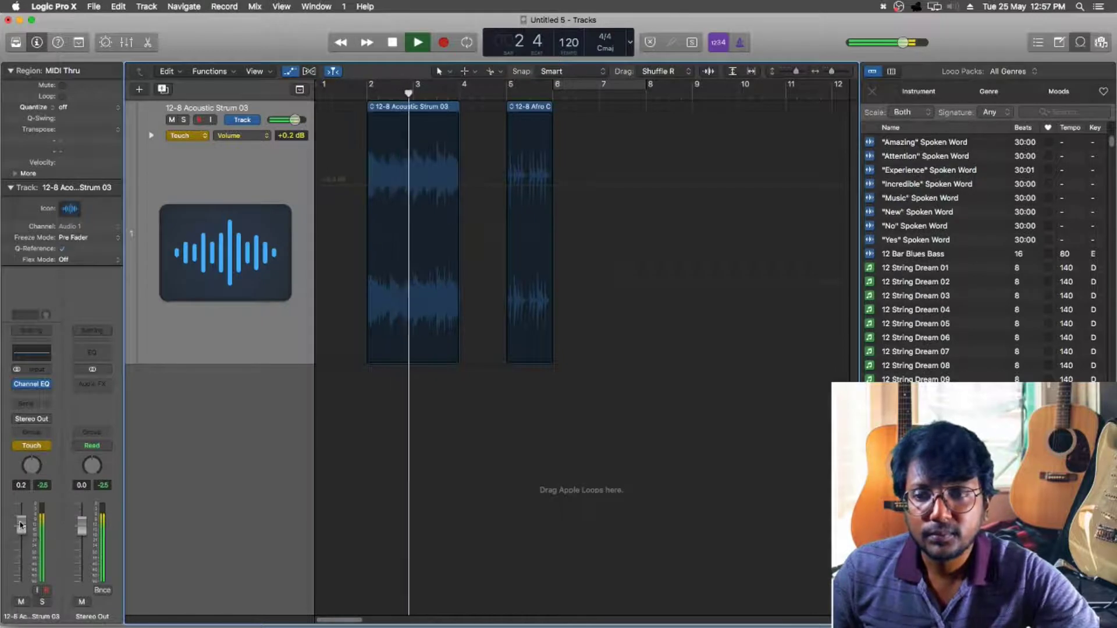
mouse_move(18, 521)
mouse_down()
mouse_move(21, 556)
mouse_move(21, 525)
mouse_up()
key(space)
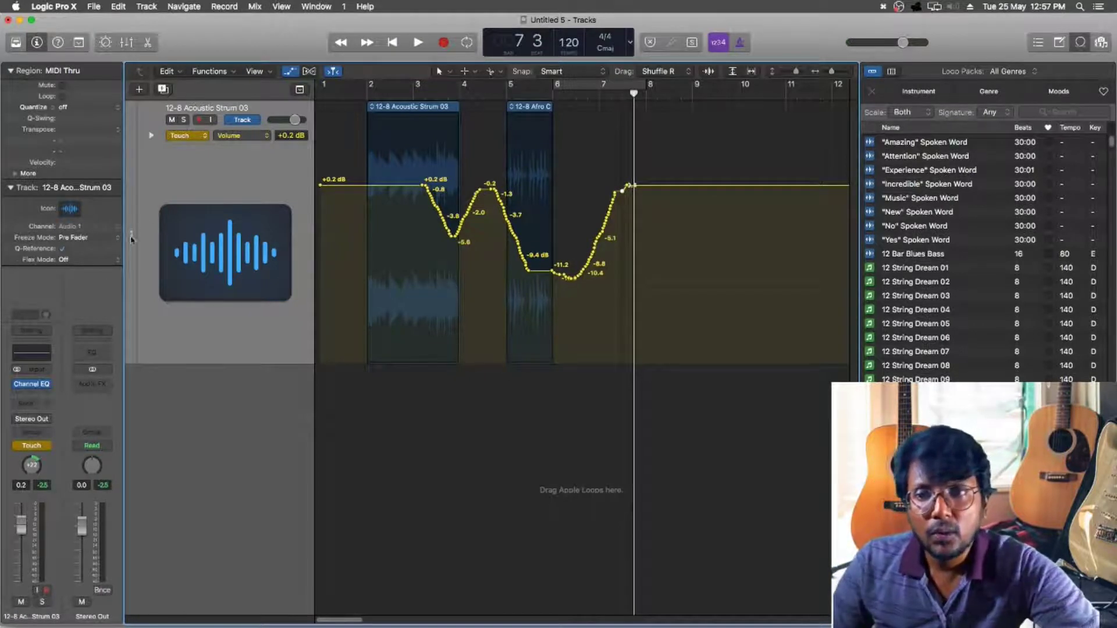
Play the track from bar 3 to past bar 8 to check the recorded volume automation
click(414, 91)
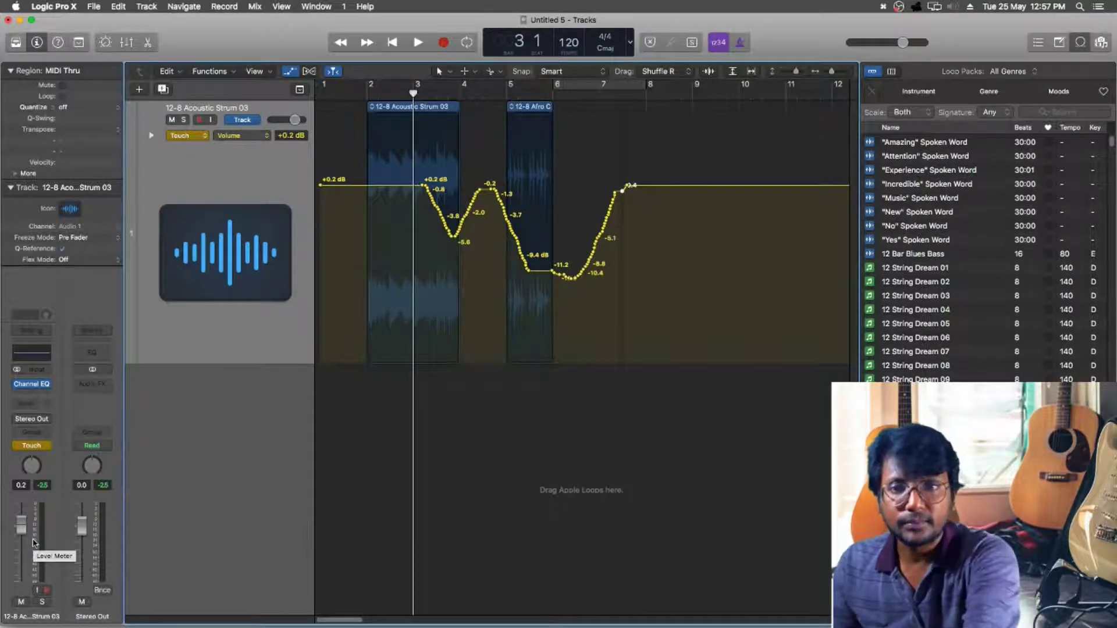
key(space)
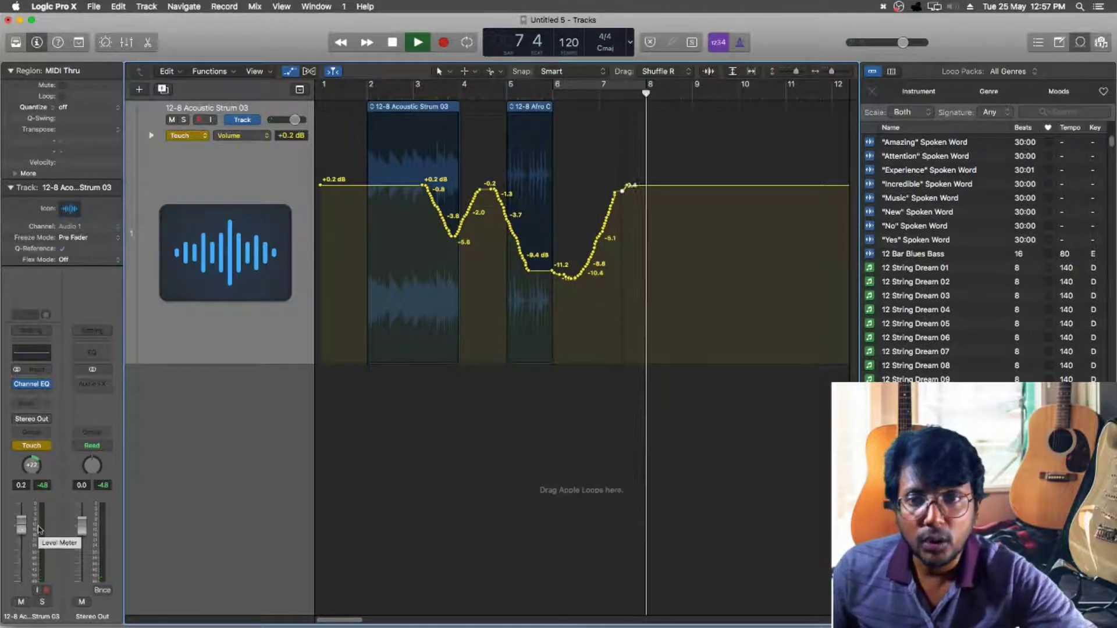
key(space)
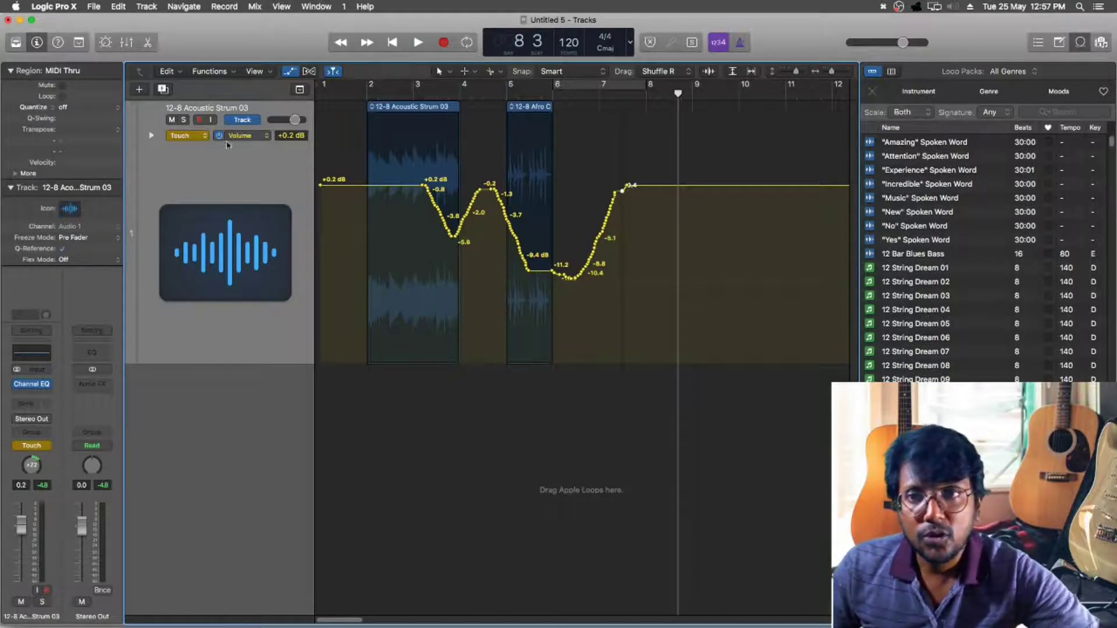
Enable Trim for the track's Touch automation and, playing from bar 3, trim the volume dip past bar 6 down to about -13.8 dB
click(206, 138)
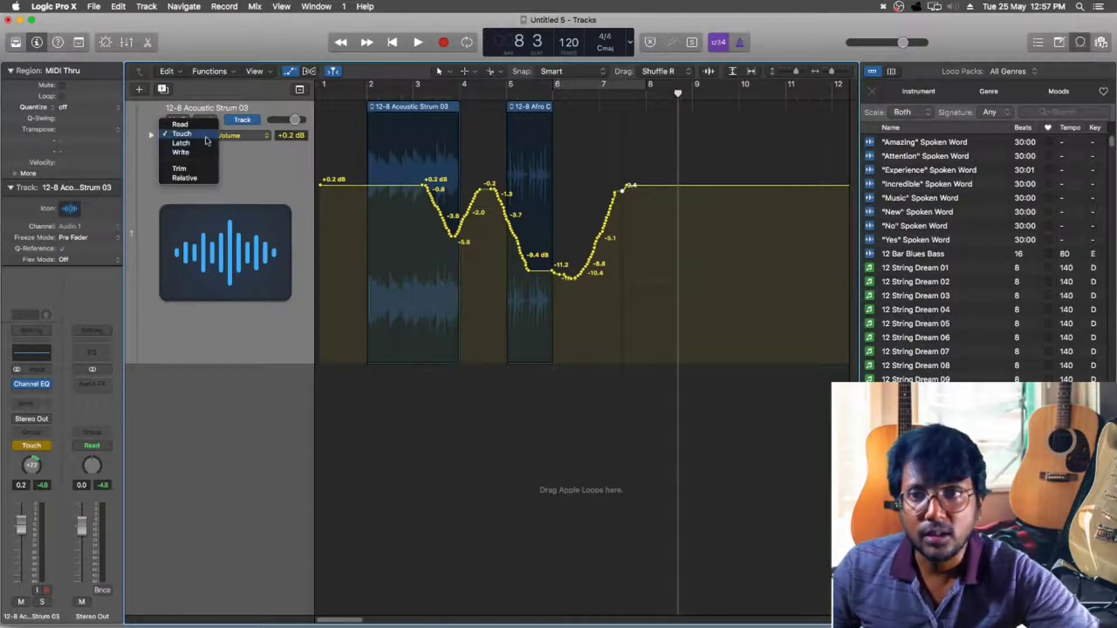
click(192, 174)
click(417, 94)
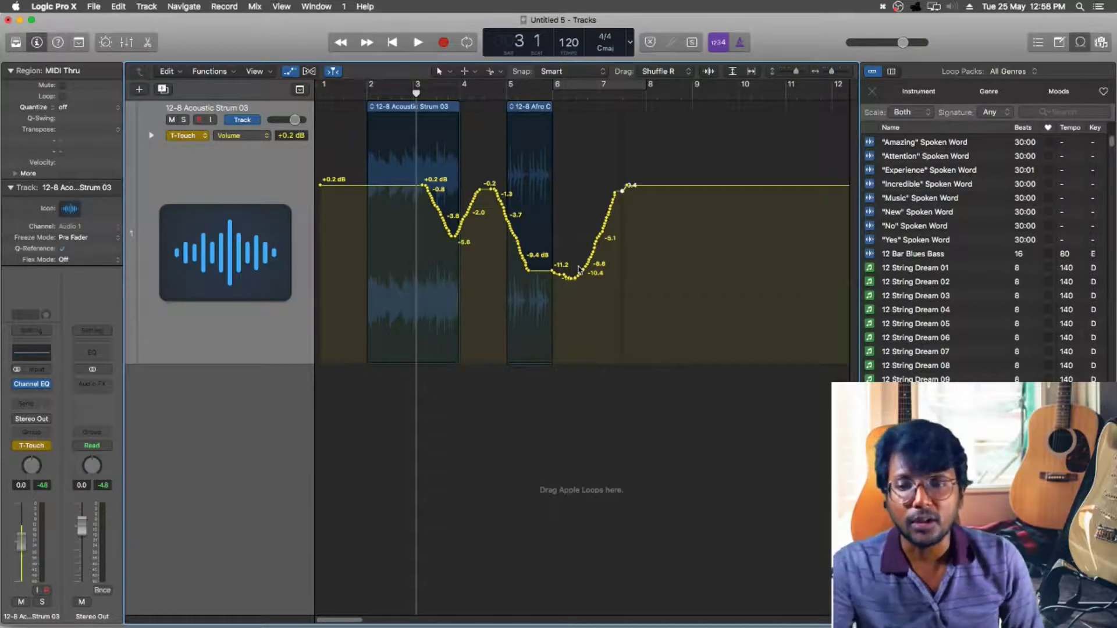
key(space)
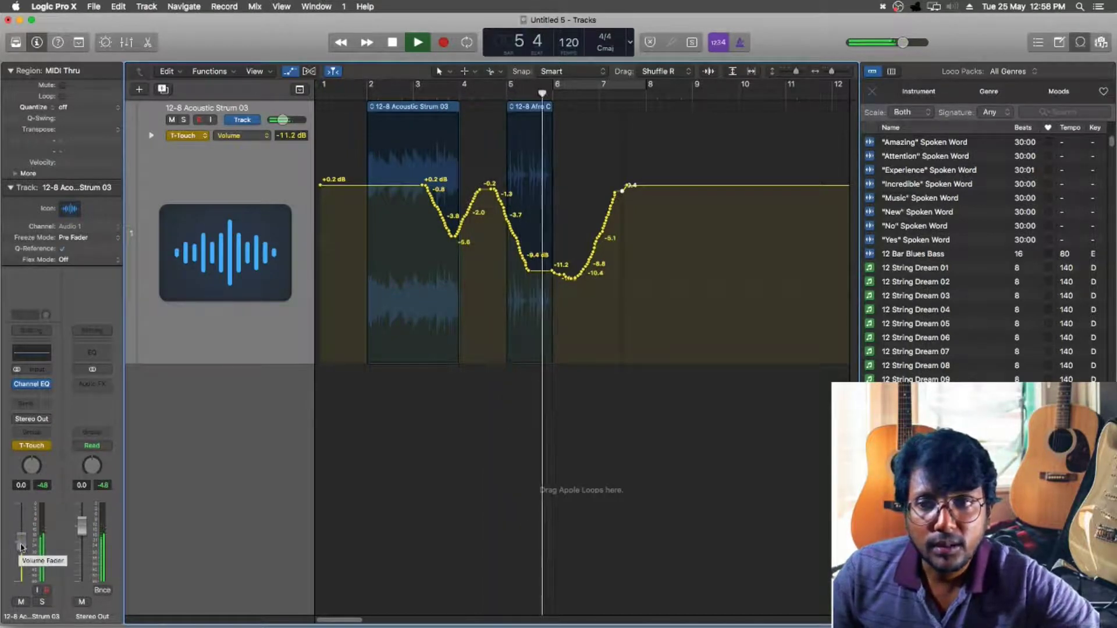
drag(24, 547, 31, 555)
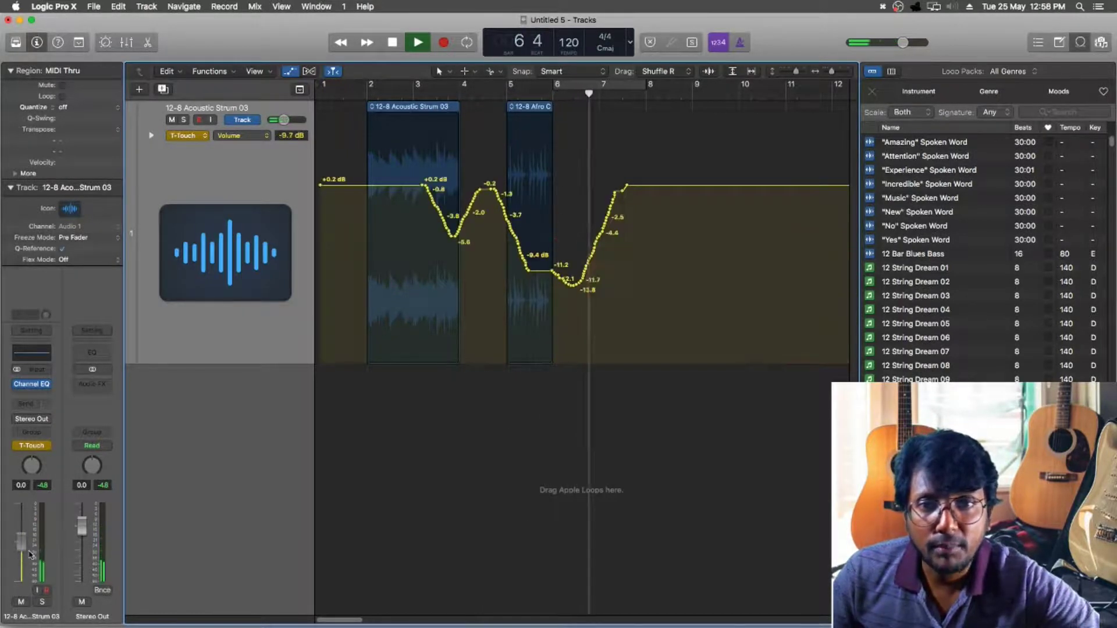
key(space)
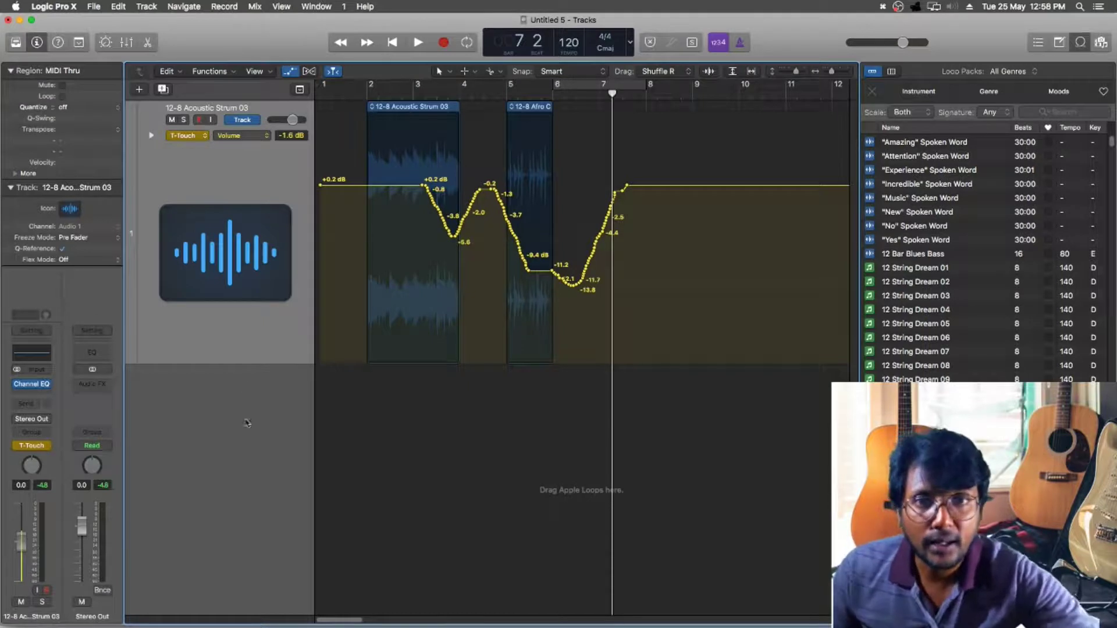
Trim the volume curve again during playback from bar 3 beat 3, deepening the dip past bar 6 and raising the curve past bar 7
click(434, 93)
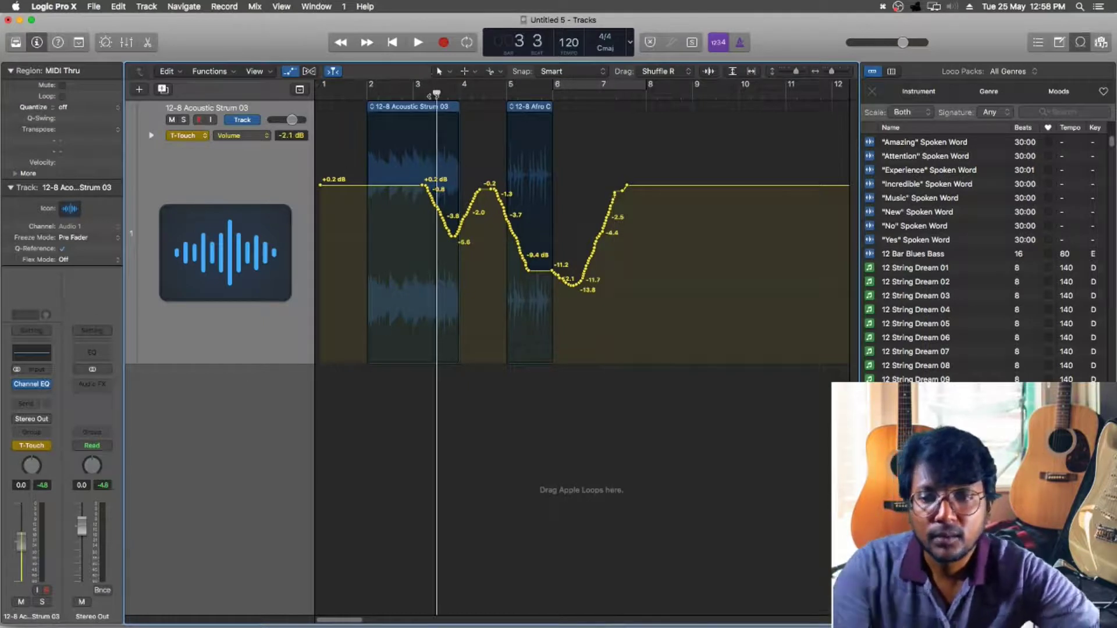
key(space)
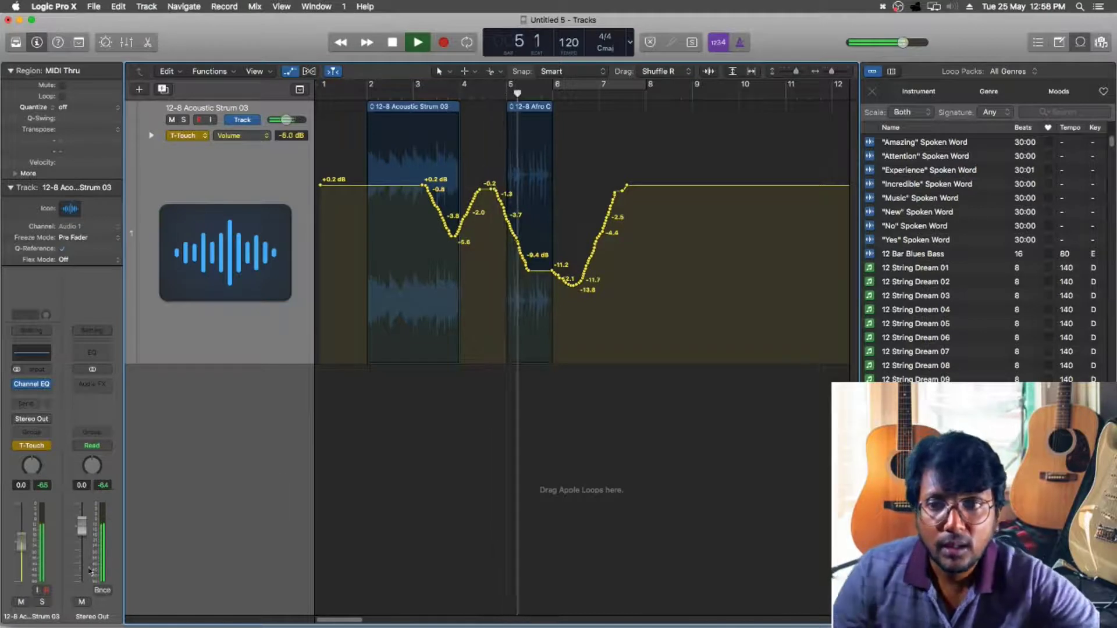
drag(21, 549, 21, 540)
key(space)
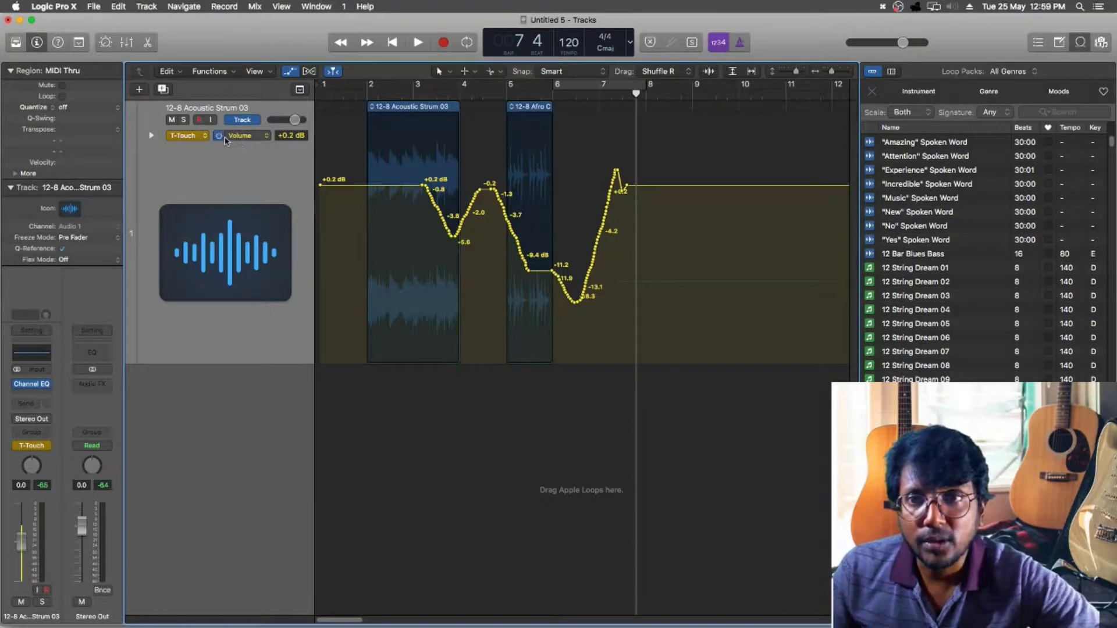
Switch the Touch automation to Relative and, playing from bar 2 beat 4, record a relative volume dip to about -3.4 dB between bars 6 and 7
click(185, 135)
click(185, 178)
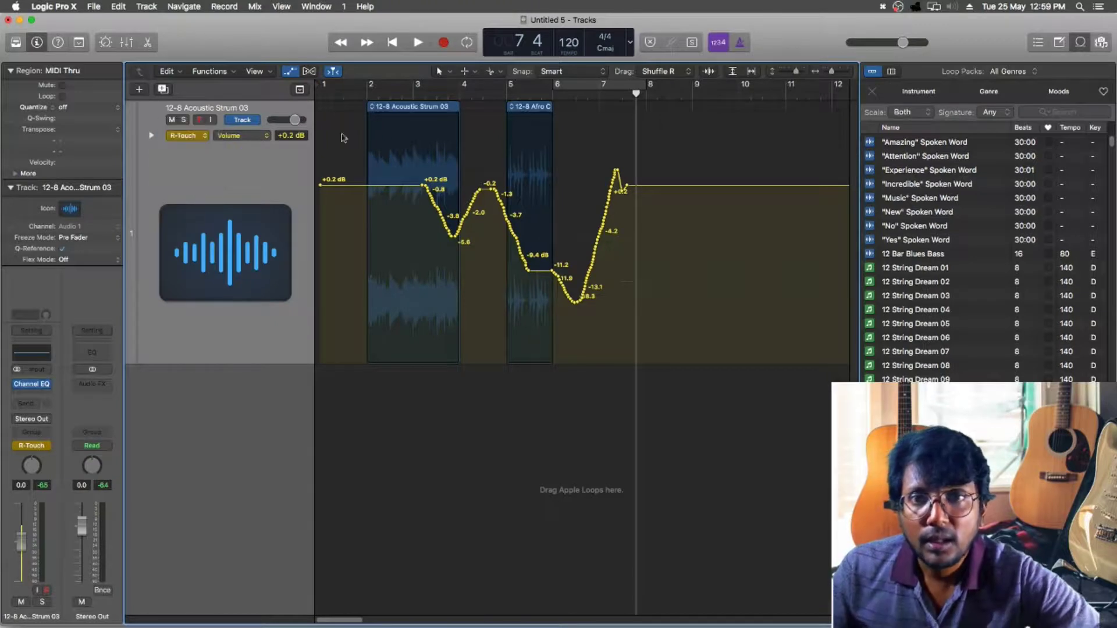
click(403, 94)
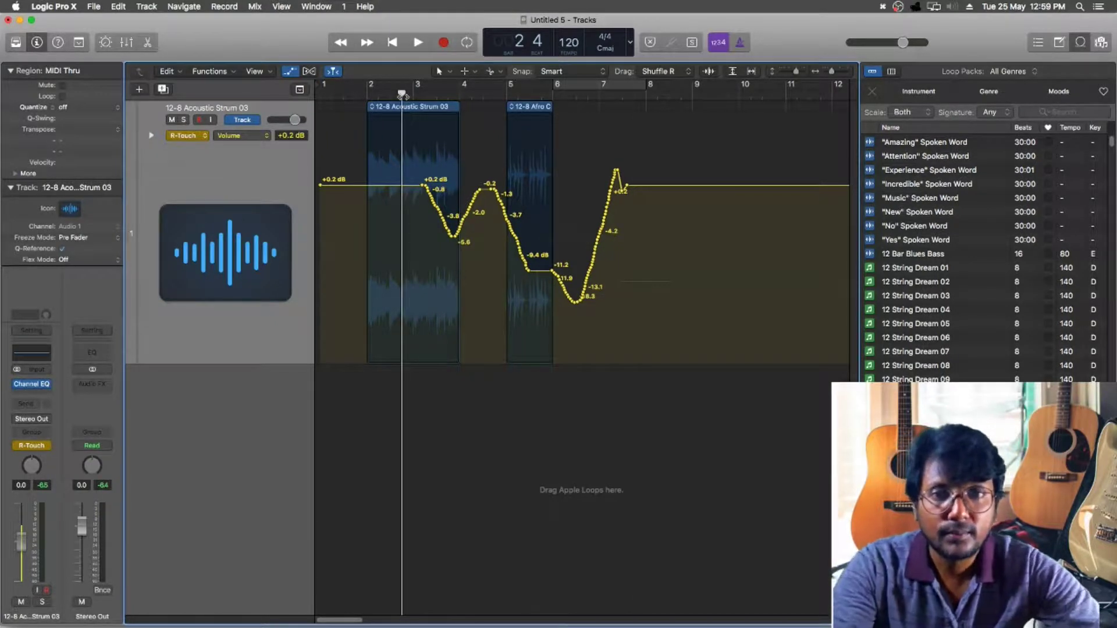
key(space)
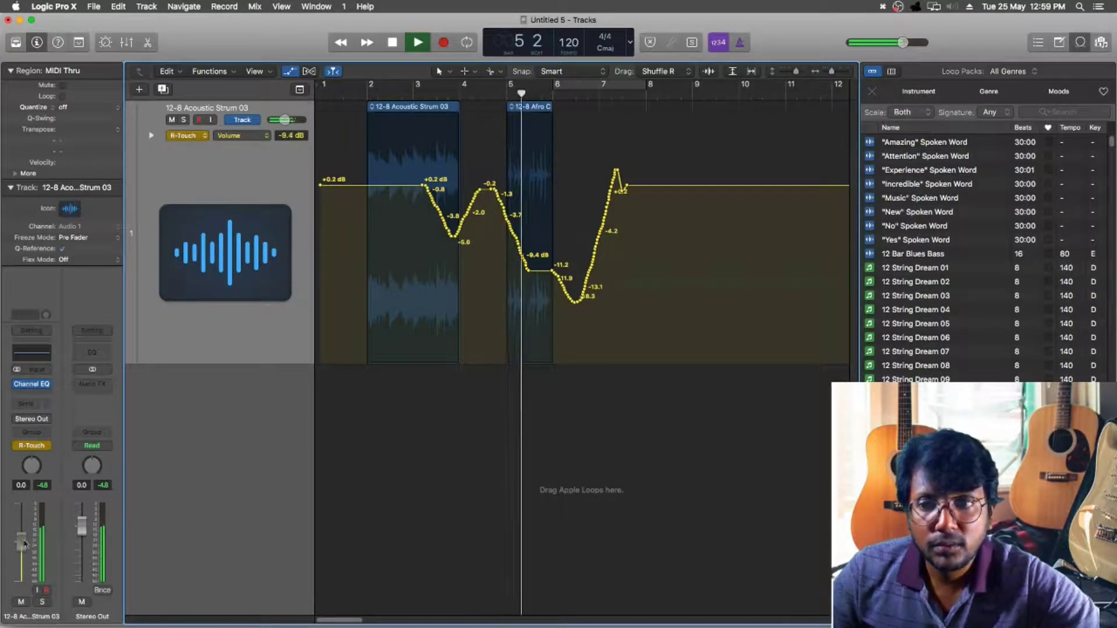
mouse_move(23, 544)
mouse_down()
mouse_move(22, 554)
mouse_move(22, 541)
mouse_move(39, 543)
mouse_up()
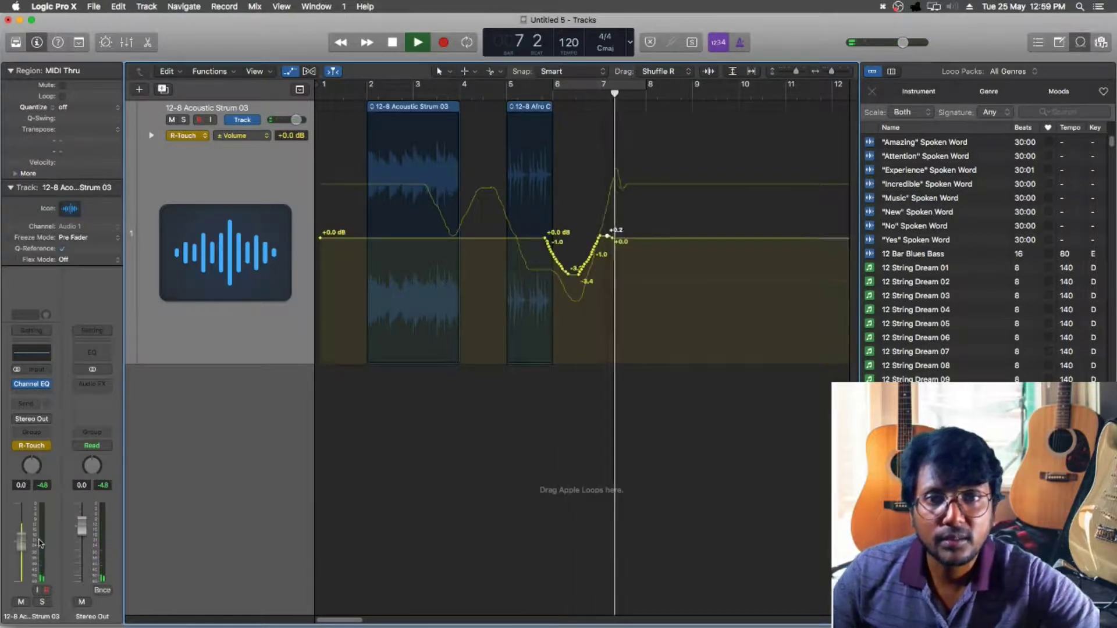
key(space)
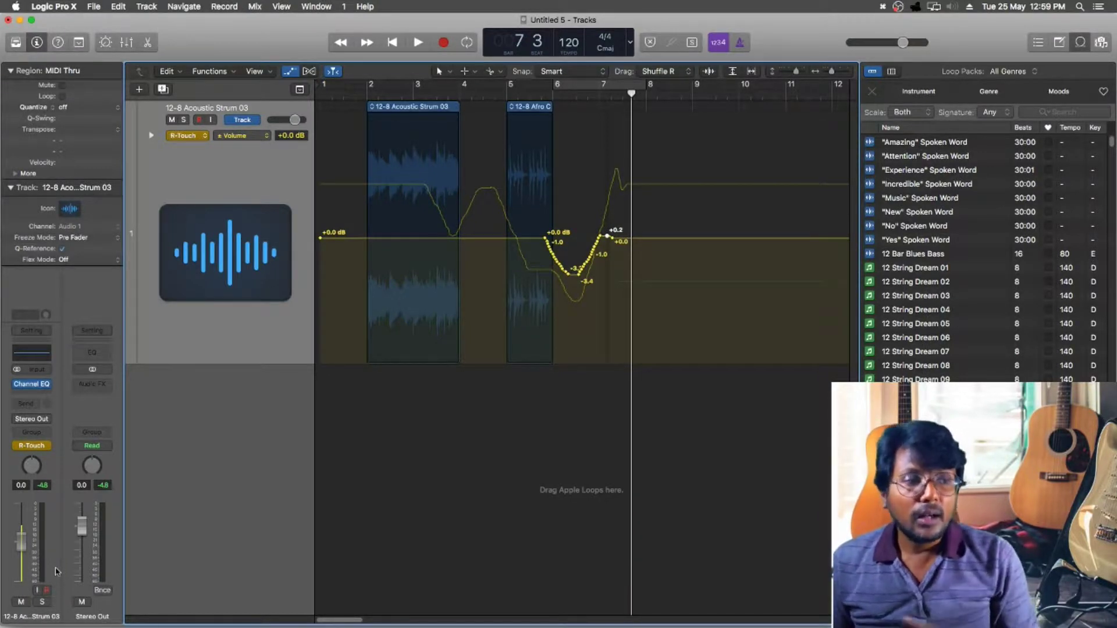
Display the track's absolute Volume automation and return to the relative ± Volume curve to compare the two
click(250, 136)
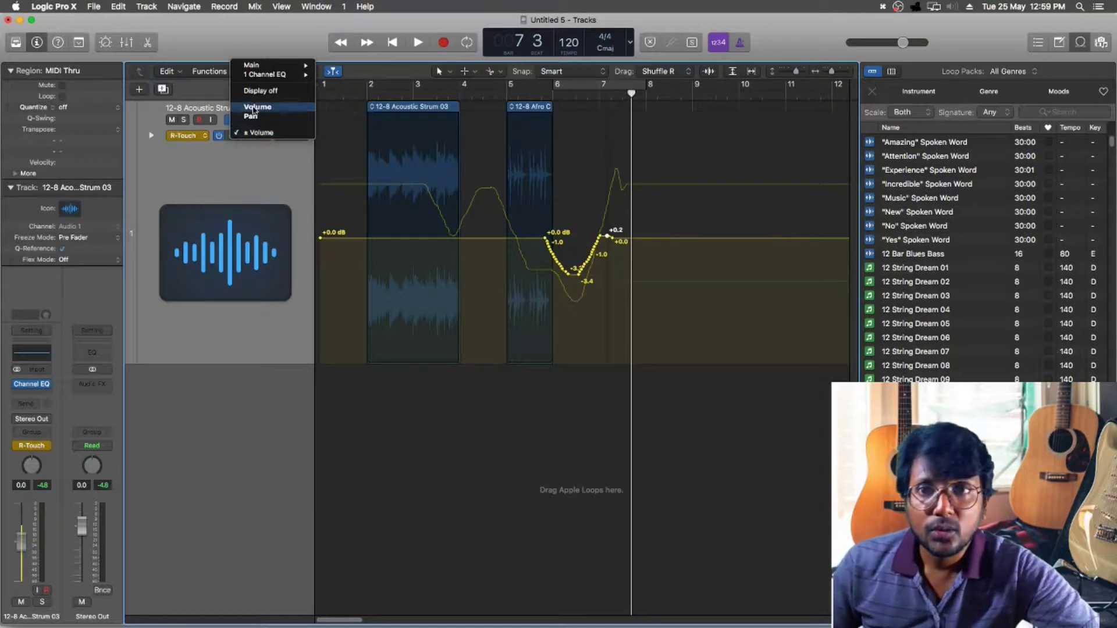
click(253, 108)
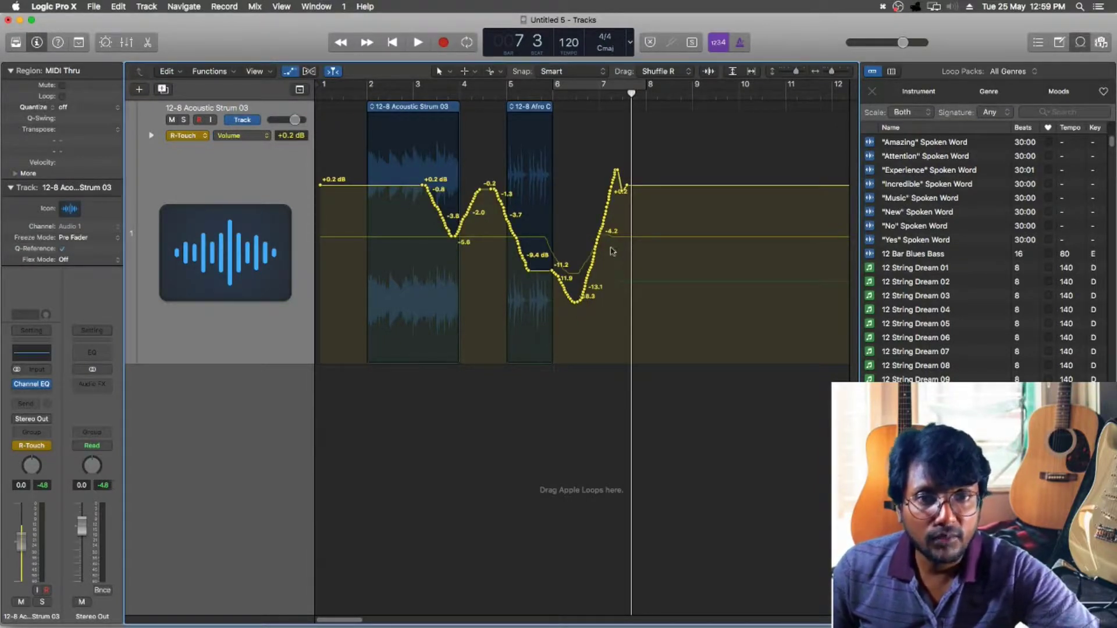
click(239, 137)
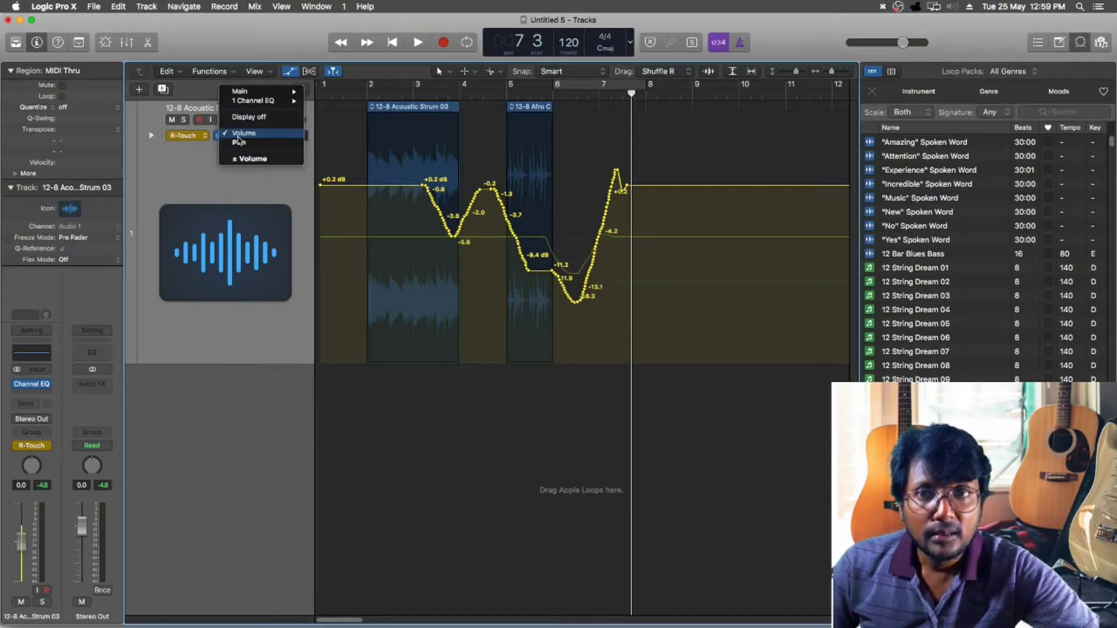
click(238, 159)
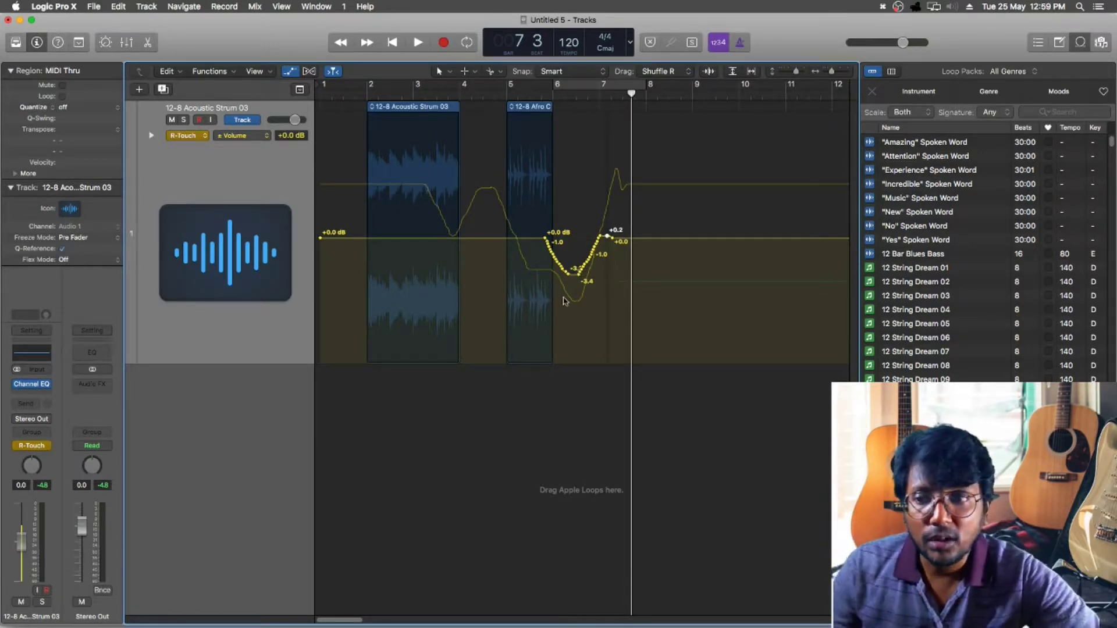
Redraw the relative volume curve freehand with the Pencil tool as a shallower dip from just before bar 6 to mid-bar 7
key(t)
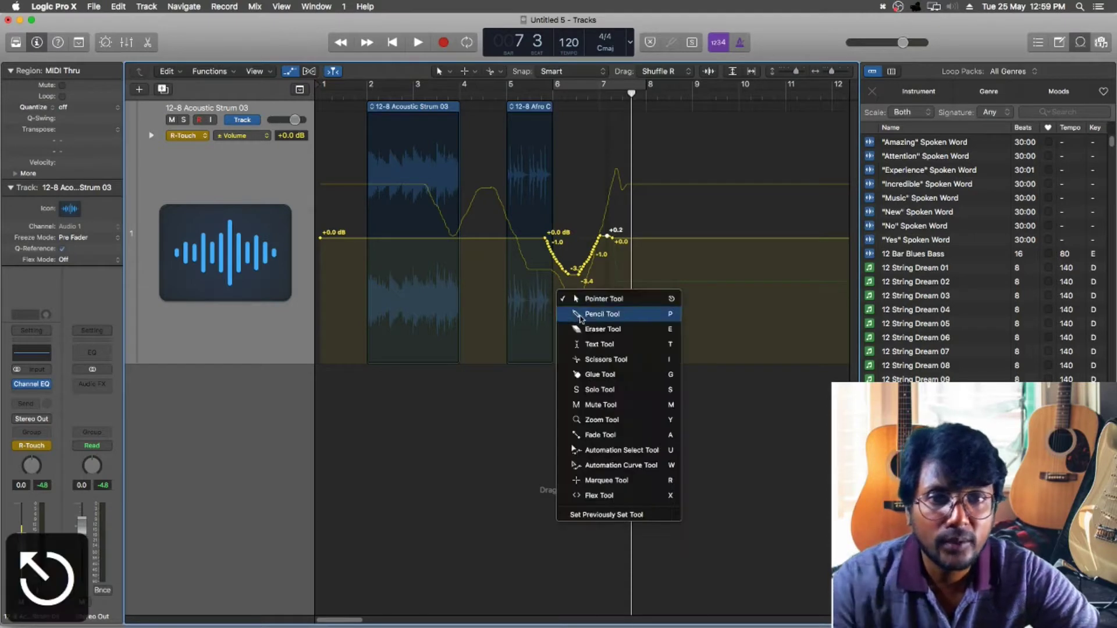
click(580, 314)
mouse_move(551, 245)
mouse_down()
mouse_move(573, 269)
mouse_move(601, 244)
mouse_move(633, 239)
mouse_up()
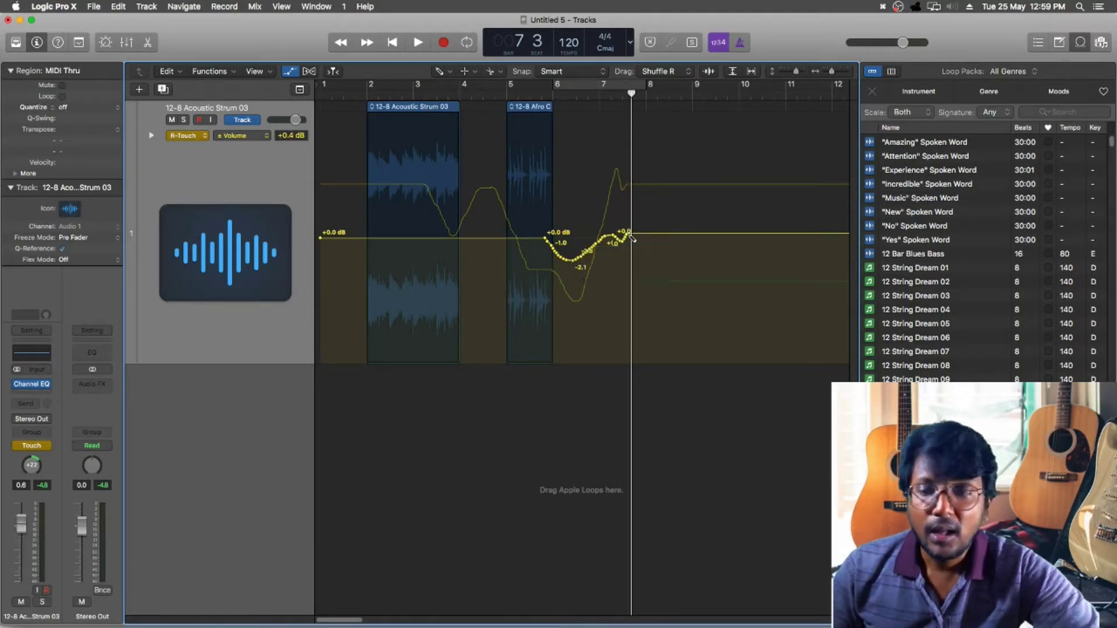
Display the absolute Volume automation and redraw its curve from bar 5 to mid-bar 6 as a smooth descent to about -18.4 dB
click(241, 135)
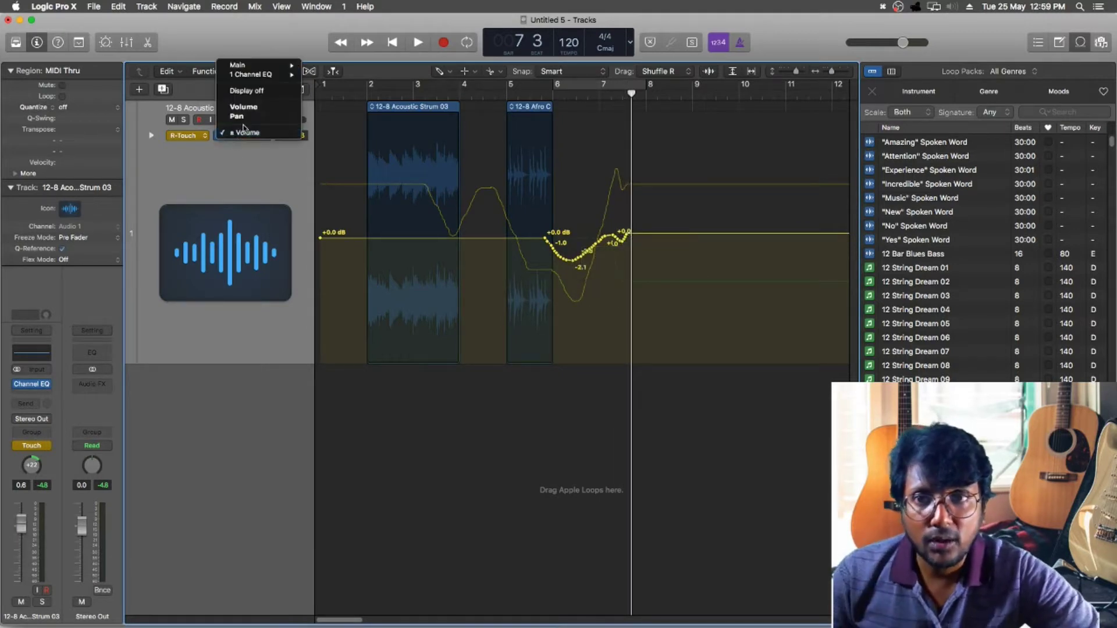
click(239, 108)
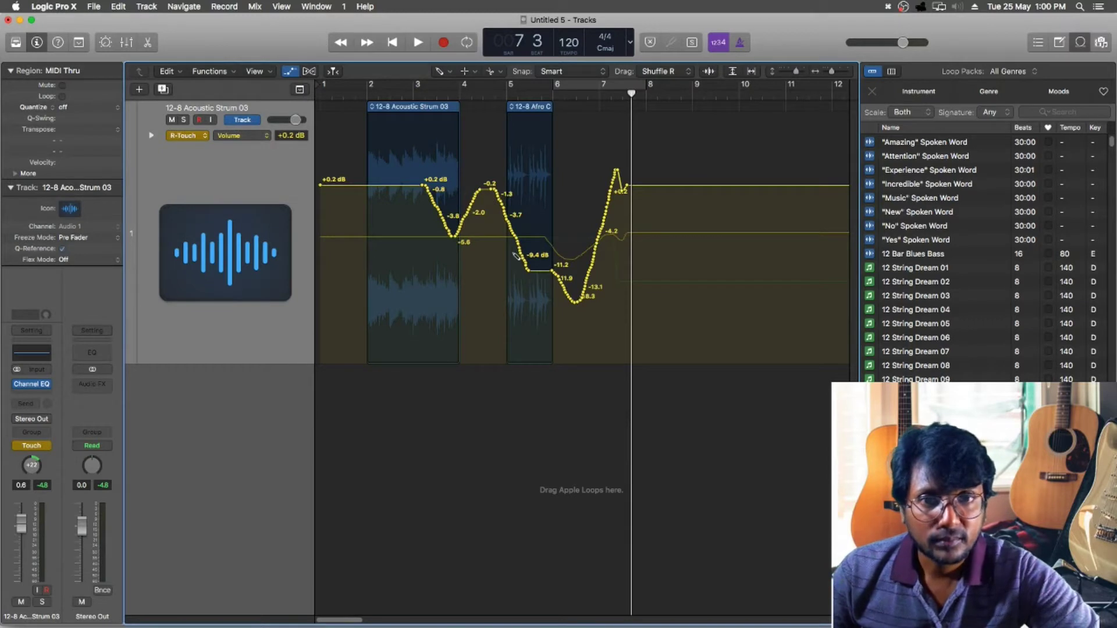
mouse_move(517, 257)
mouse_down()
mouse_move(556, 301)
mouse_move(577, 300)
mouse_move(576, 289)
mouse_up()
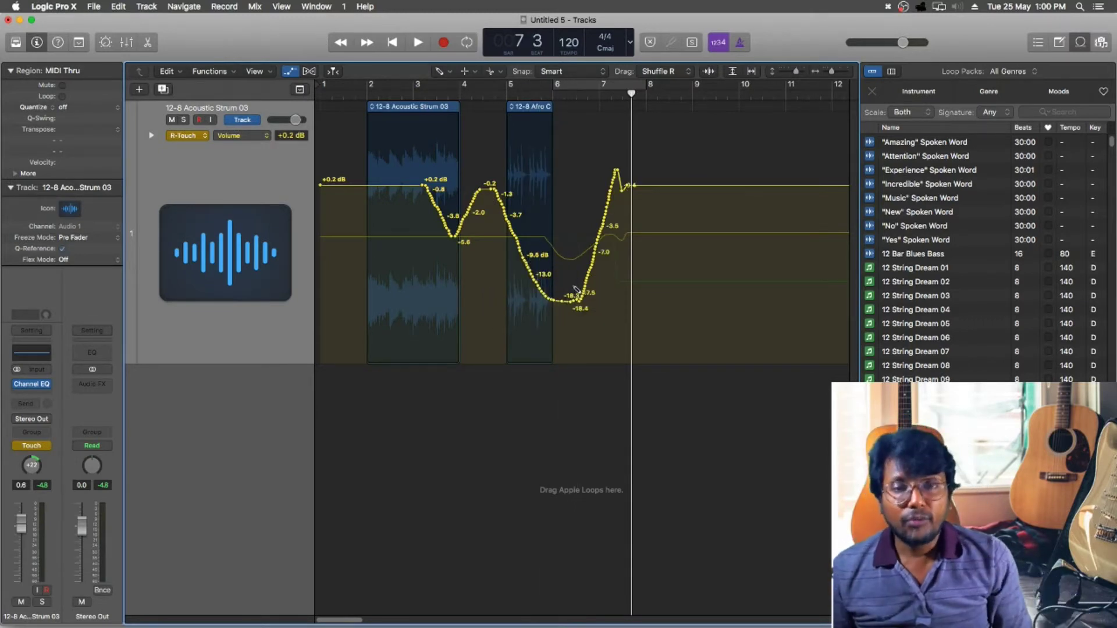